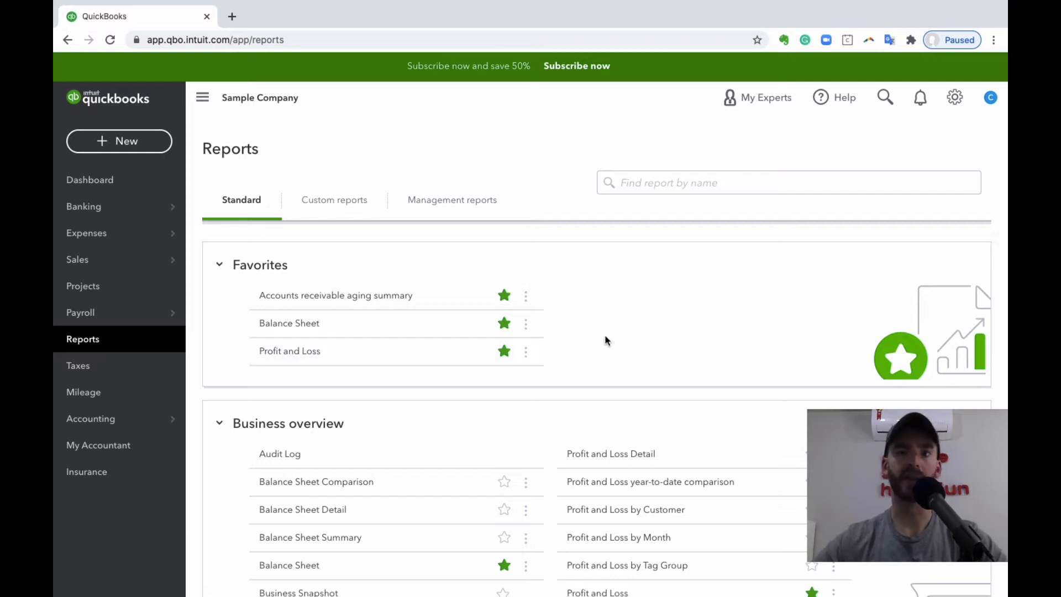
# - Look over the Favorites and Business overview groups in the standard reports list
pyautogui.scroll(-1, 606, 340)
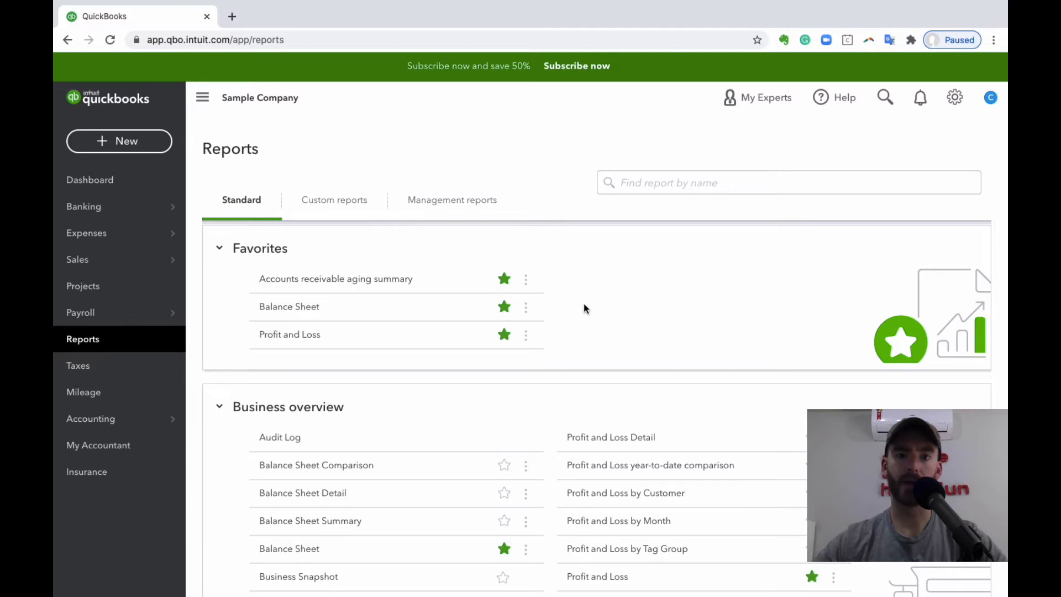
pyautogui.scroll(1, 583, 304)
pyautogui.scroll(-3, 584, 303)
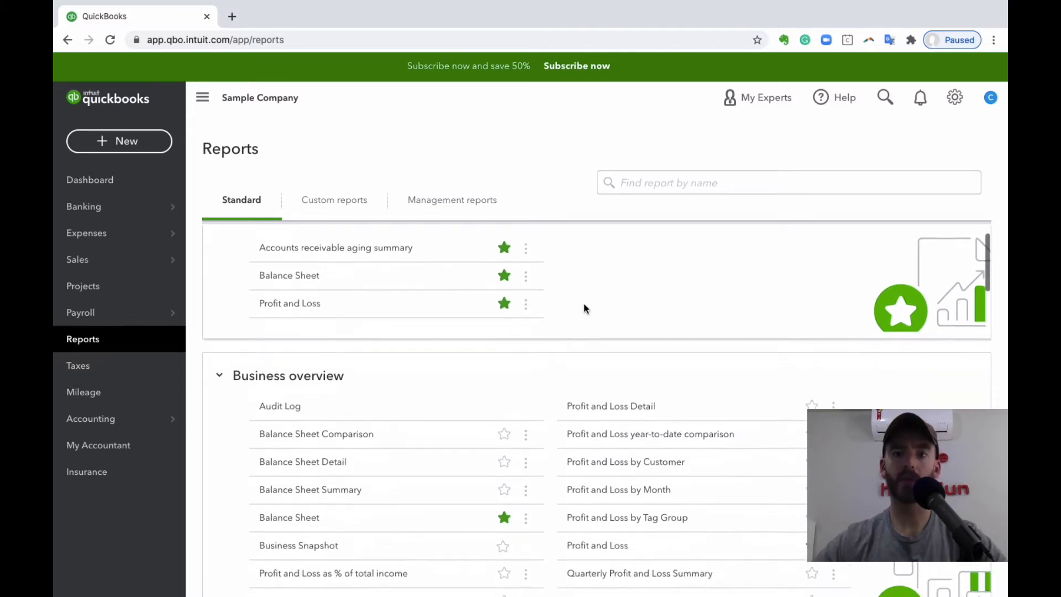
pyautogui.scroll(-3, 584, 305)
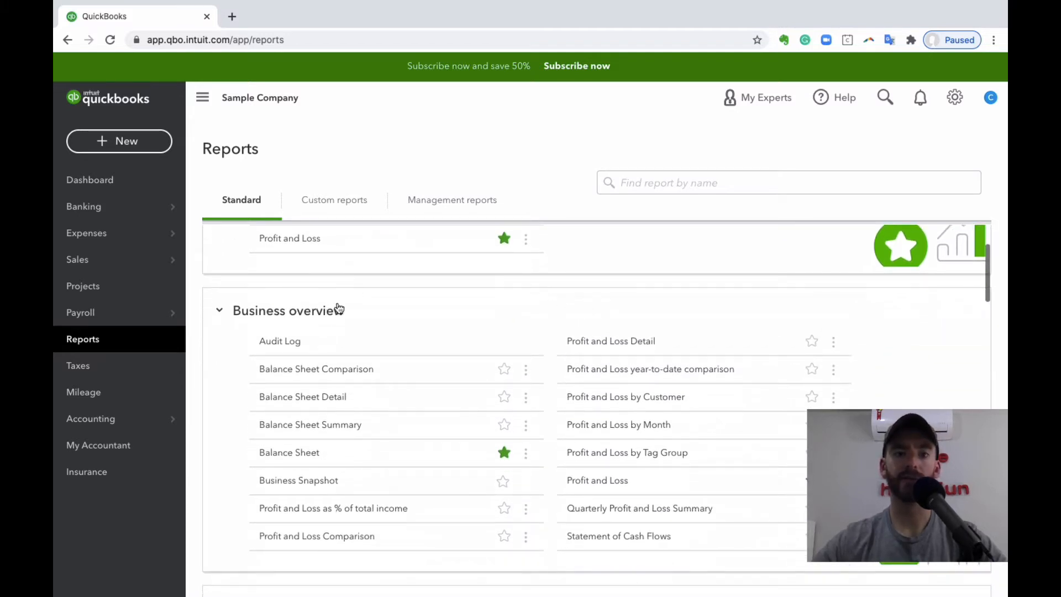
pyautogui.scroll(-5, 470, 326)
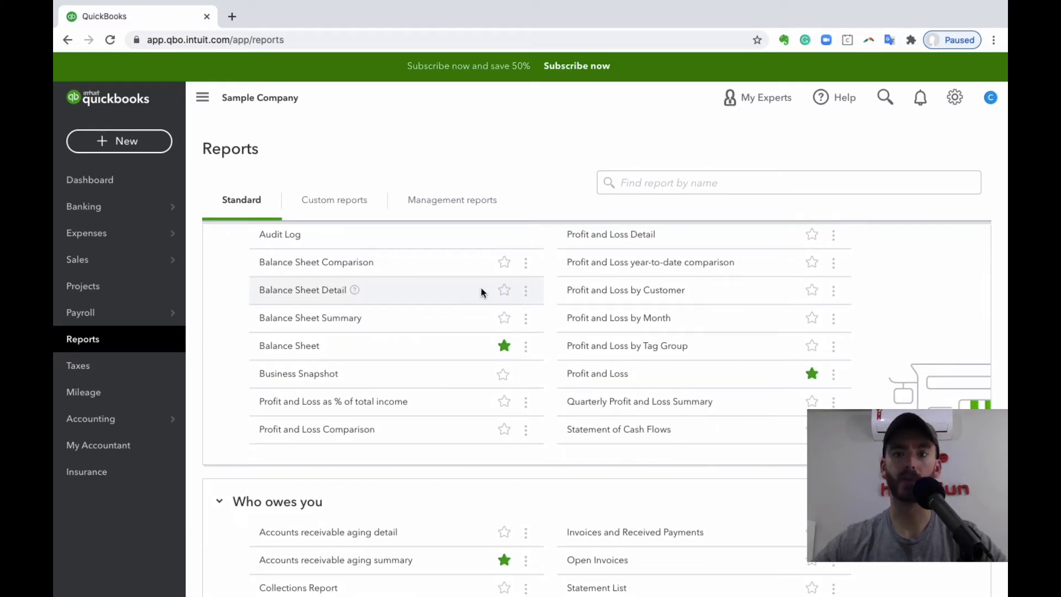
pyautogui.scroll(2, 497, 287)
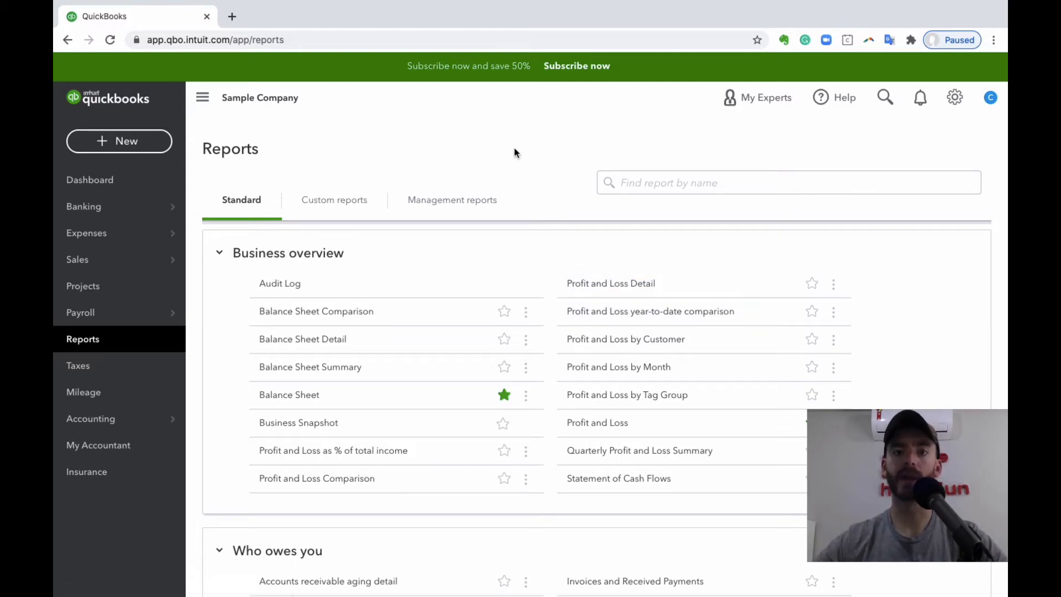
pyautogui.scroll(-1, 526, 248)
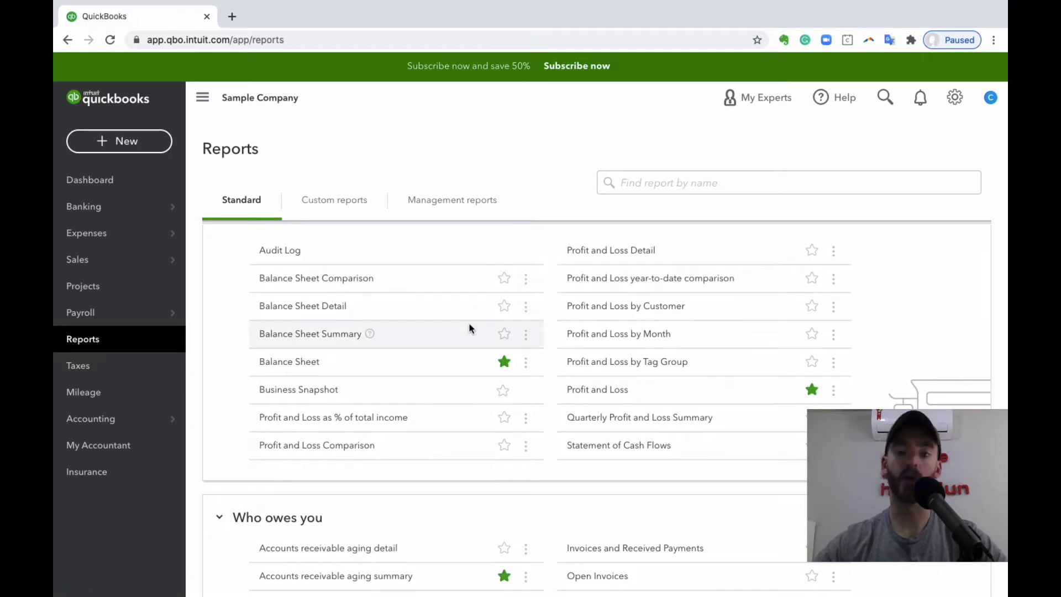
pyautogui.scroll(-1, 550, 330)
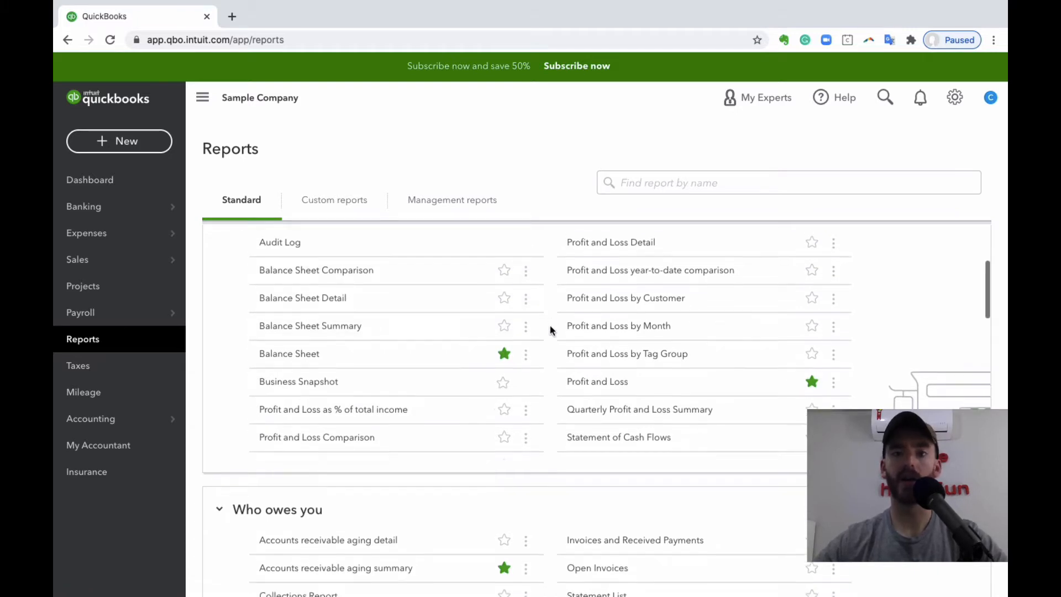
pyautogui.scroll(2, 443, 322)
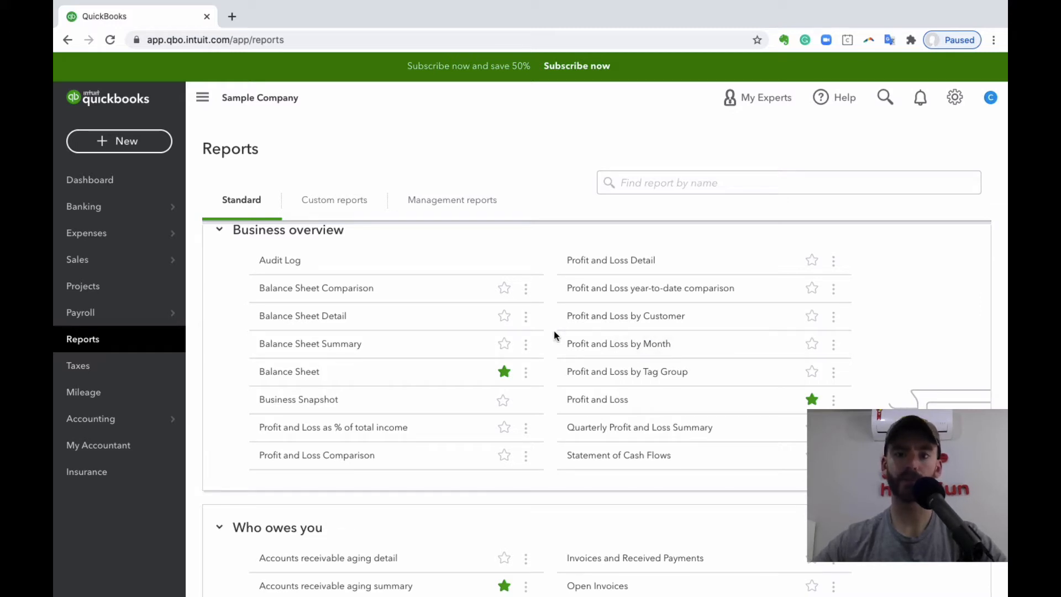
pyautogui.scroll(2, 554, 331)
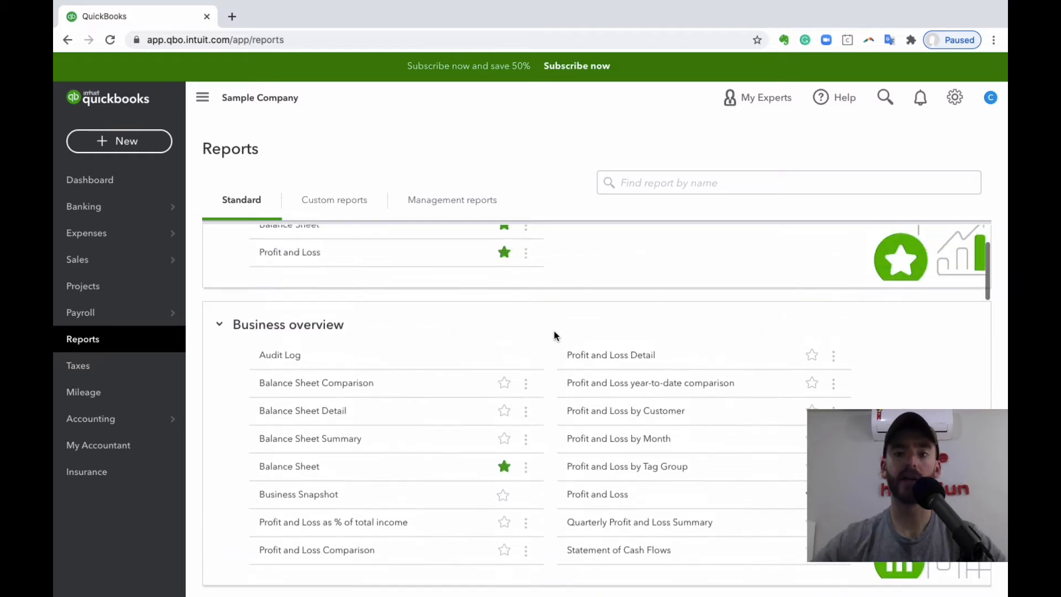
pyautogui.scroll(-1, 554, 331)
pyautogui.scroll(-1, 556, 304)
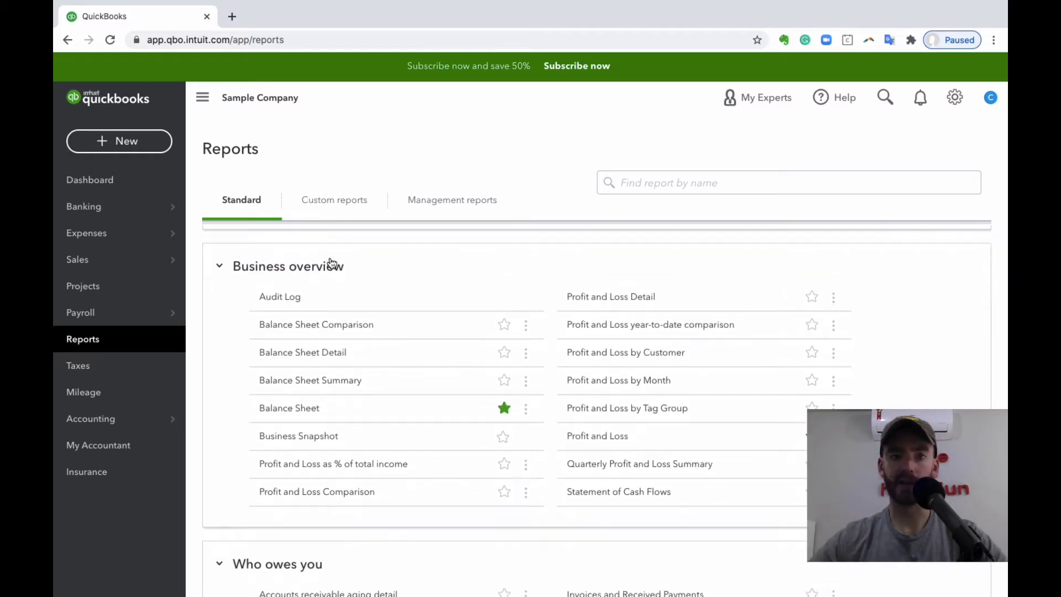
pyautogui.scroll(-1, 403, 271)
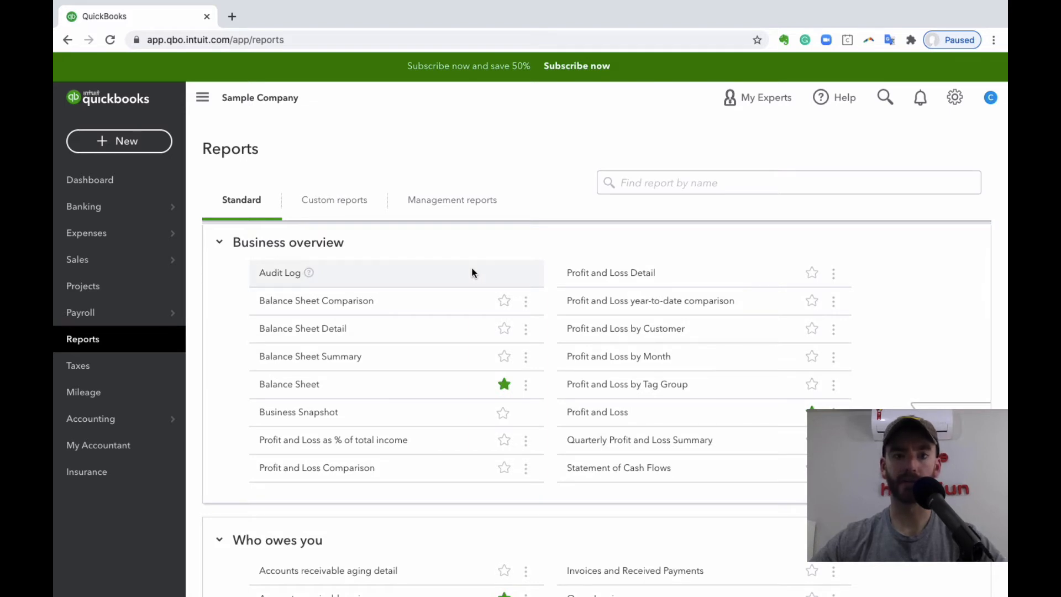
# - Review the remaining standard report groups, from Who owes you and Sales and customers through For my accountant and Payroll
pyautogui.scroll(-5, 472, 272)
pyautogui.scroll(-1, 420, 298)
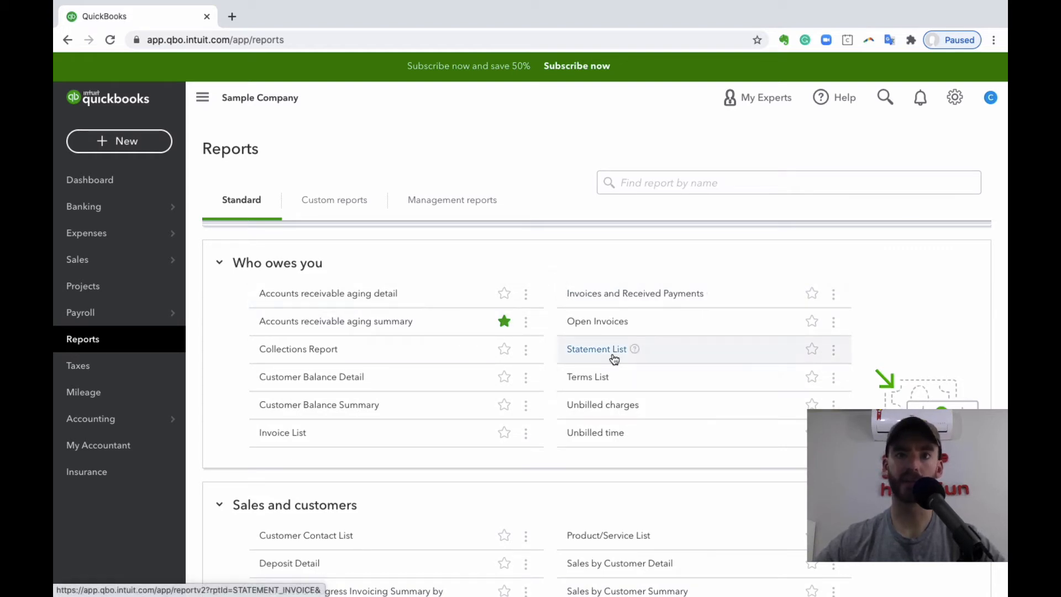
pyautogui.scroll(-8, 602, 330)
pyautogui.scroll(-2, 603, 335)
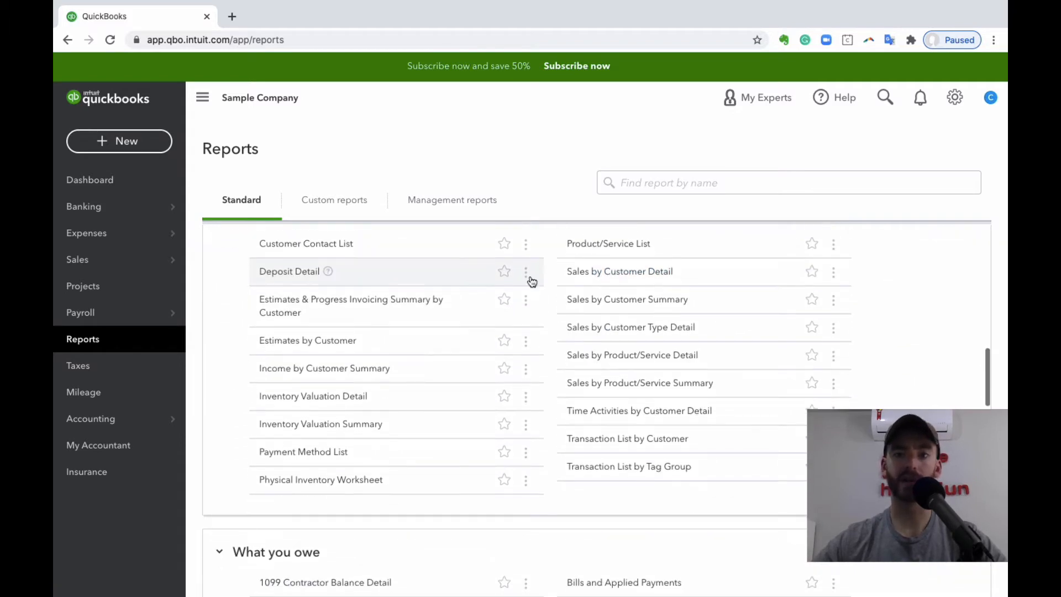
pyautogui.scroll(-8, 601, 339)
pyautogui.scroll(-2, 601, 339)
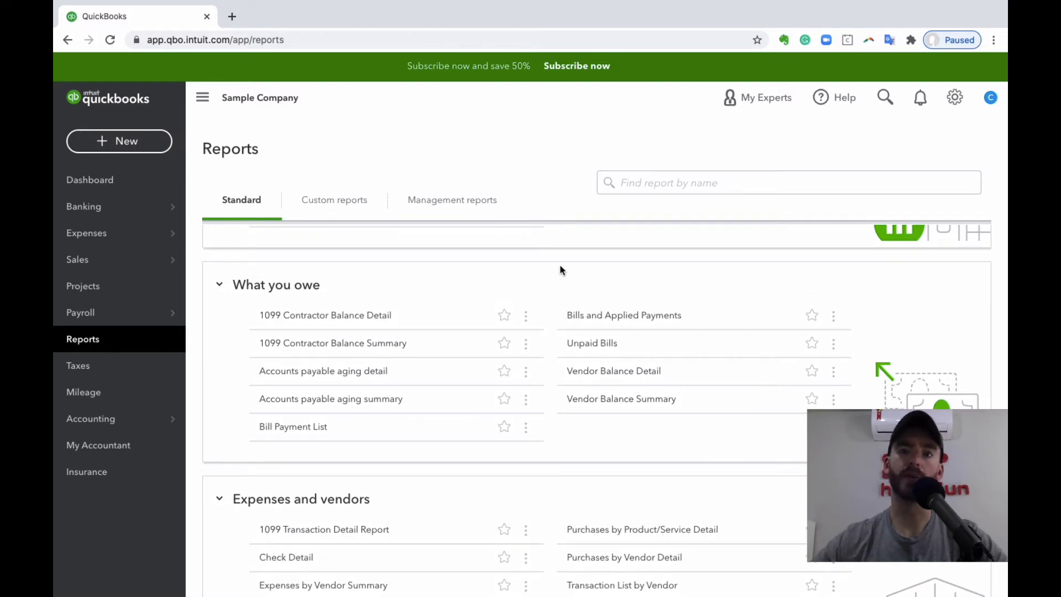
pyautogui.scroll(-8, 504, 292)
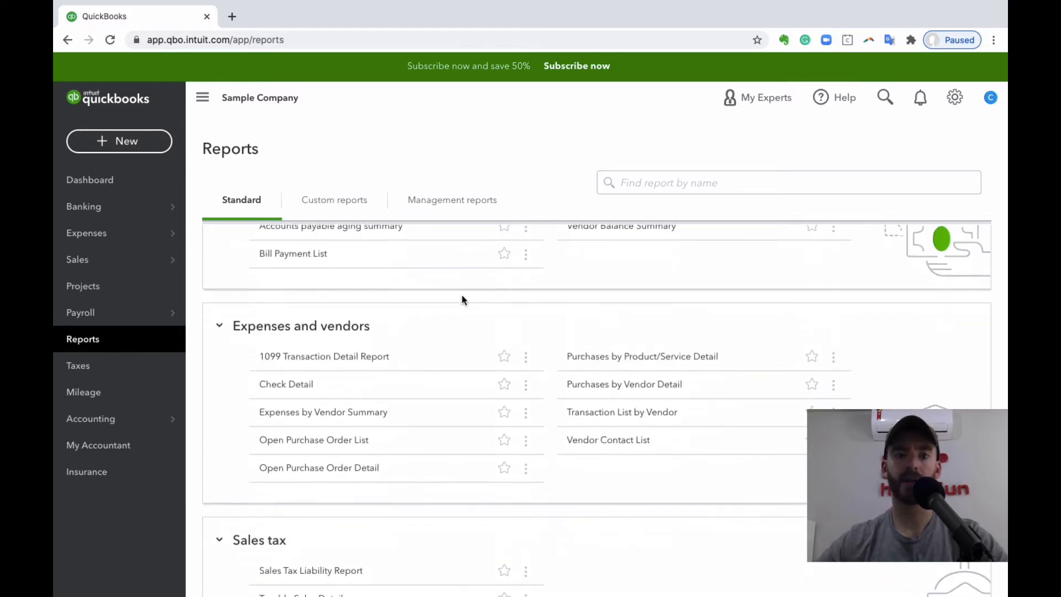
pyautogui.scroll(-1, 542, 316)
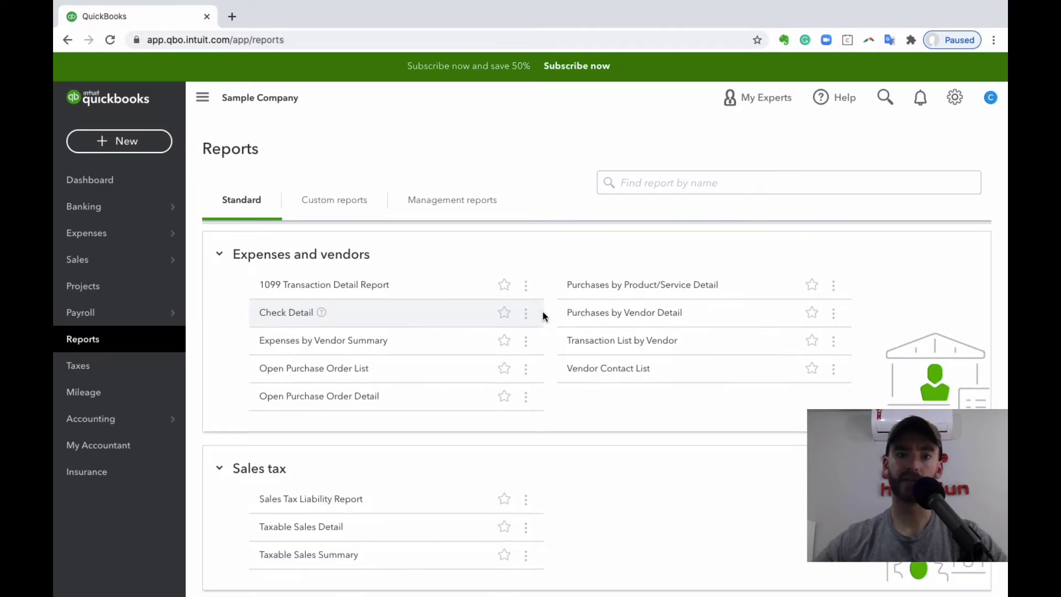
pyautogui.scroll(-10, 542, 316)
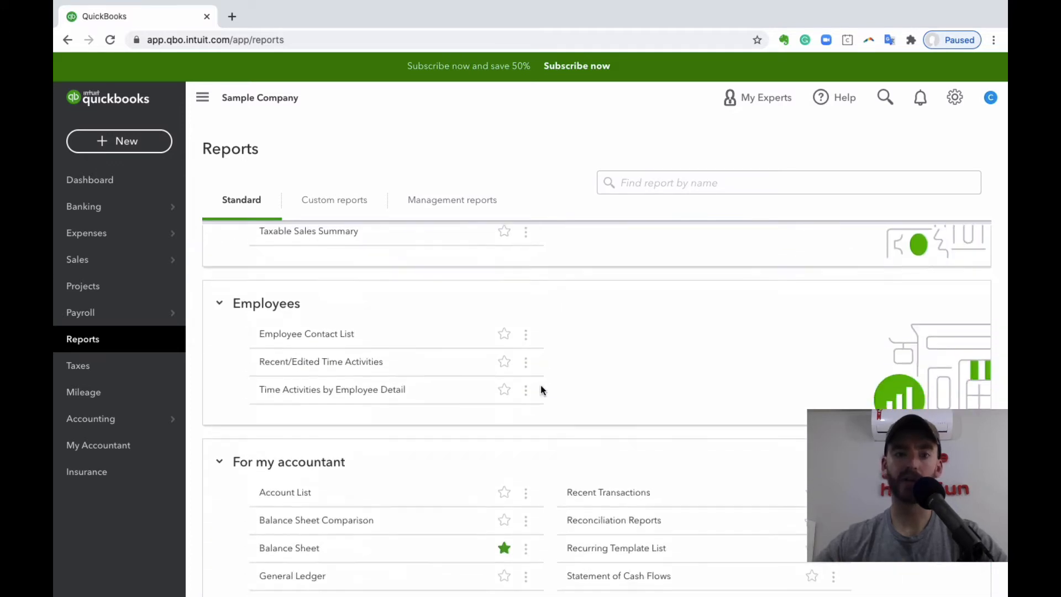
pyautogui.scroll(-8, 547, 333)
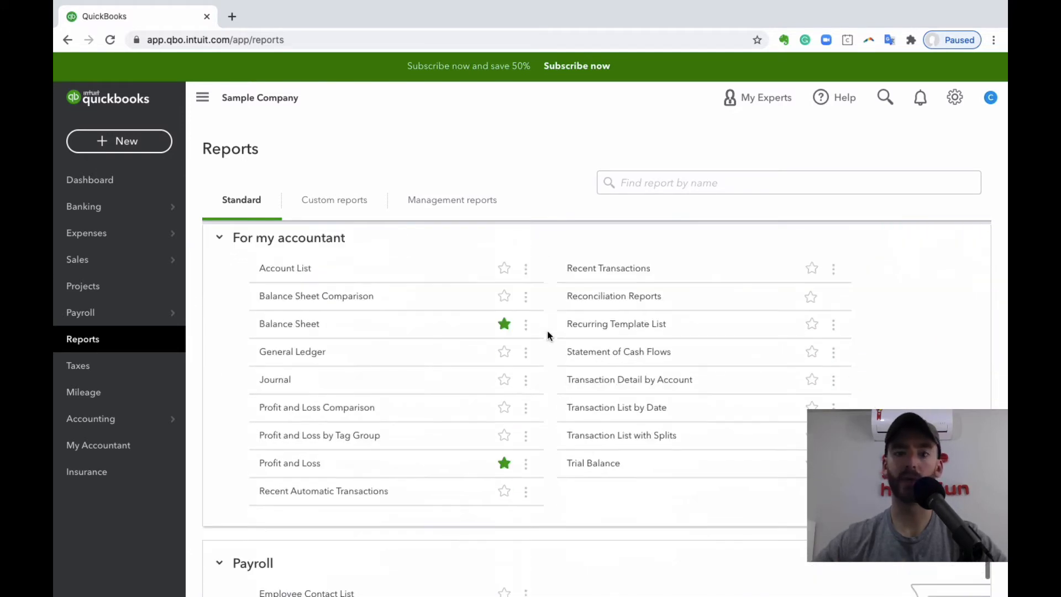
pyautogui.scroll(1, 575, 368)
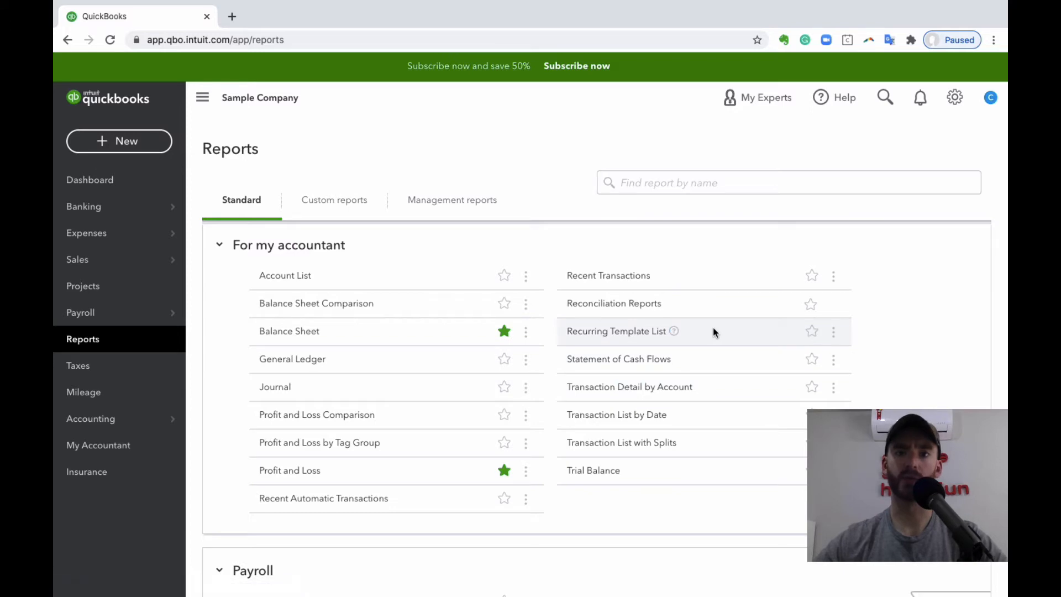
pyautogui.scroll(-2, 712, 330)
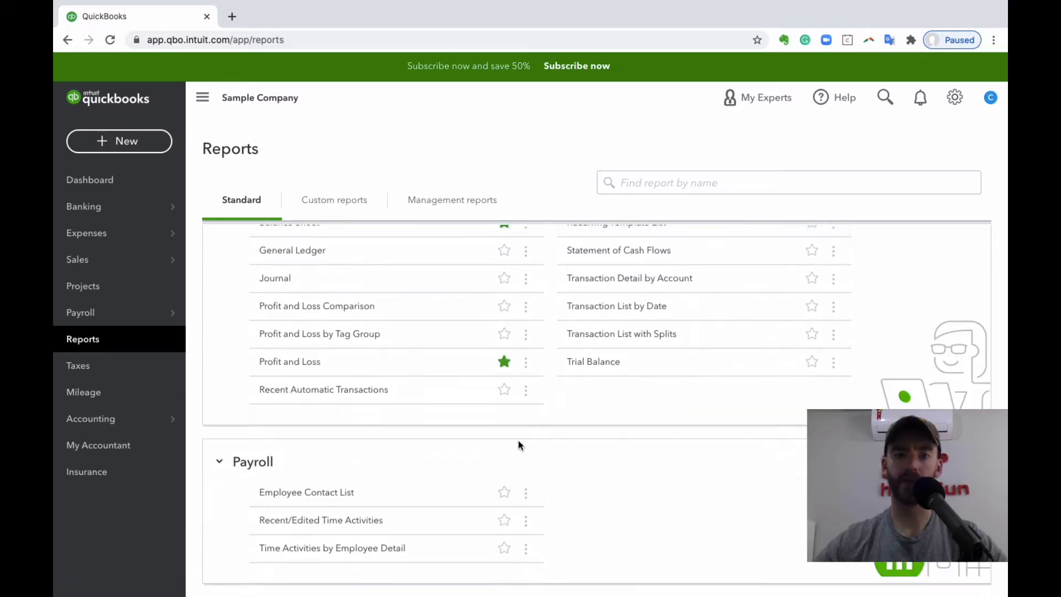
# - Add the Profit and Loss as % of total income report from Business overview to the favorites
pyautogui.scroll(15, 668, 446)
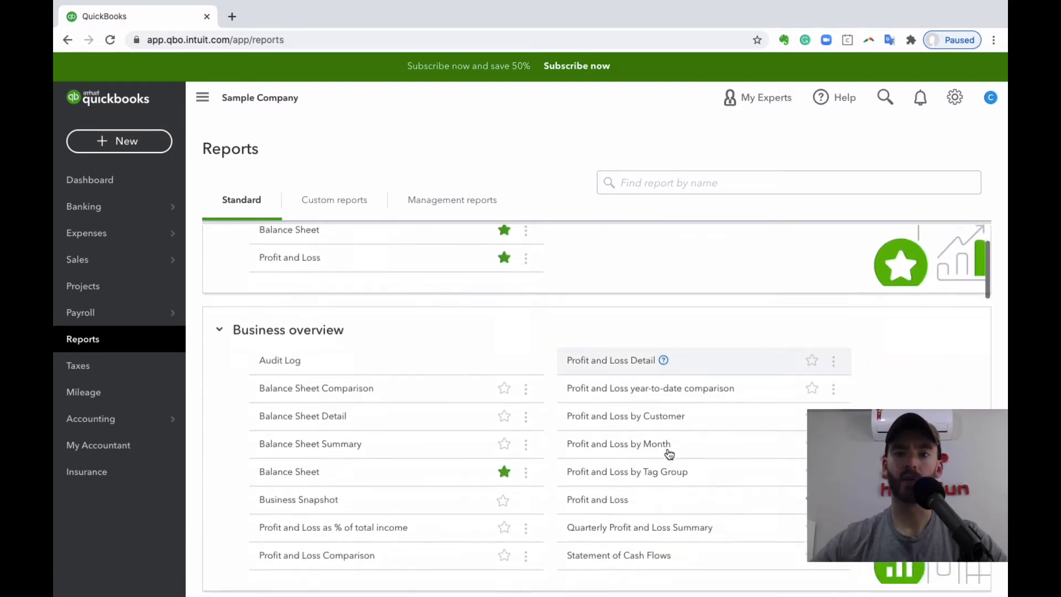
pyautogui.scroll(2, 594, 362)
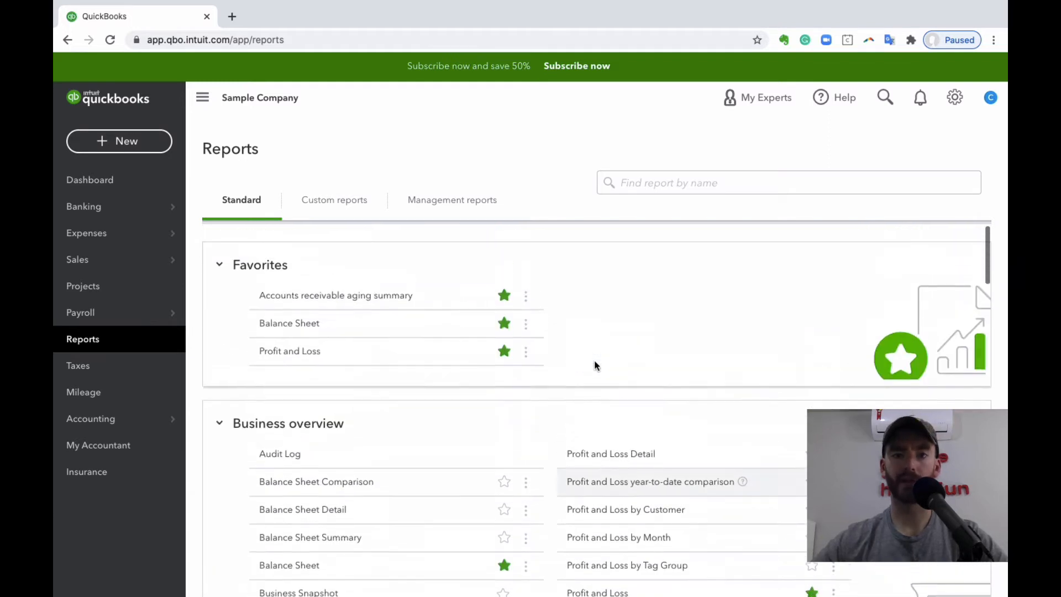
pyautogui.scroll(-3, 478, 348)
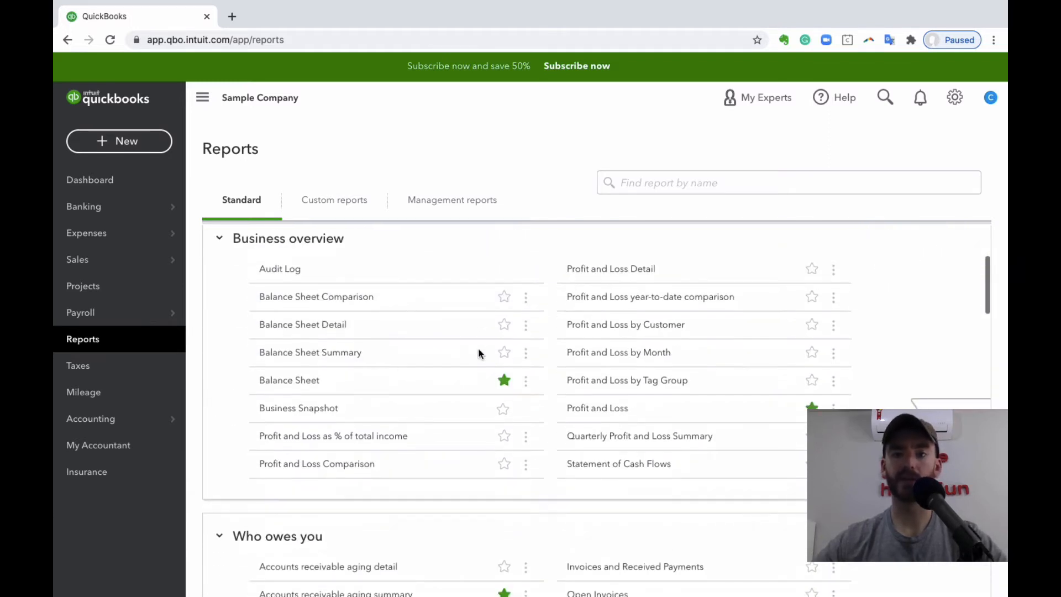
pyautogui.click(504, 411)
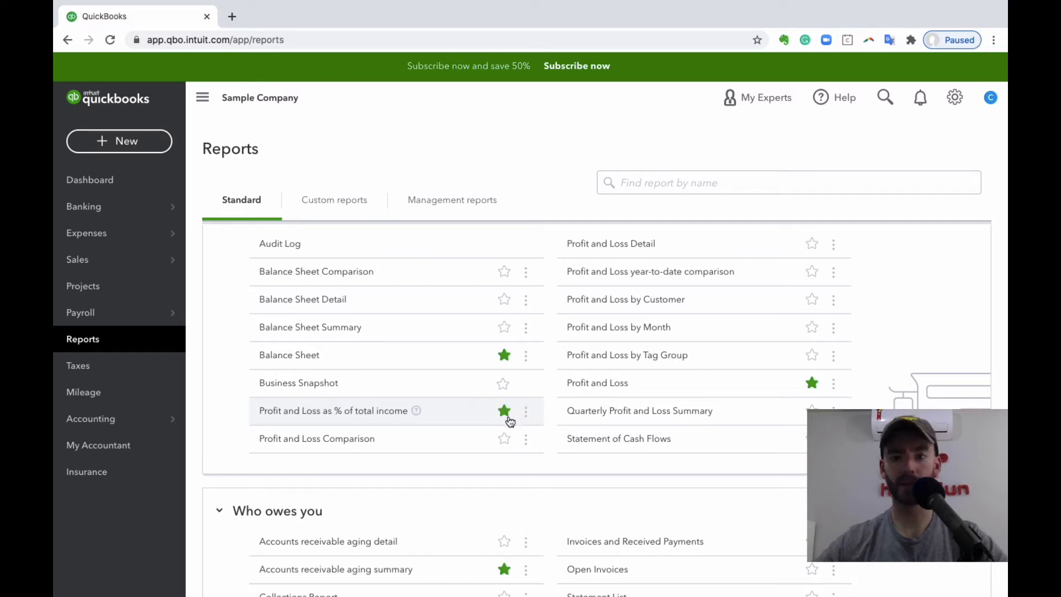
pyautogui.click(505, 411)
pyautogui.click(507, 412)
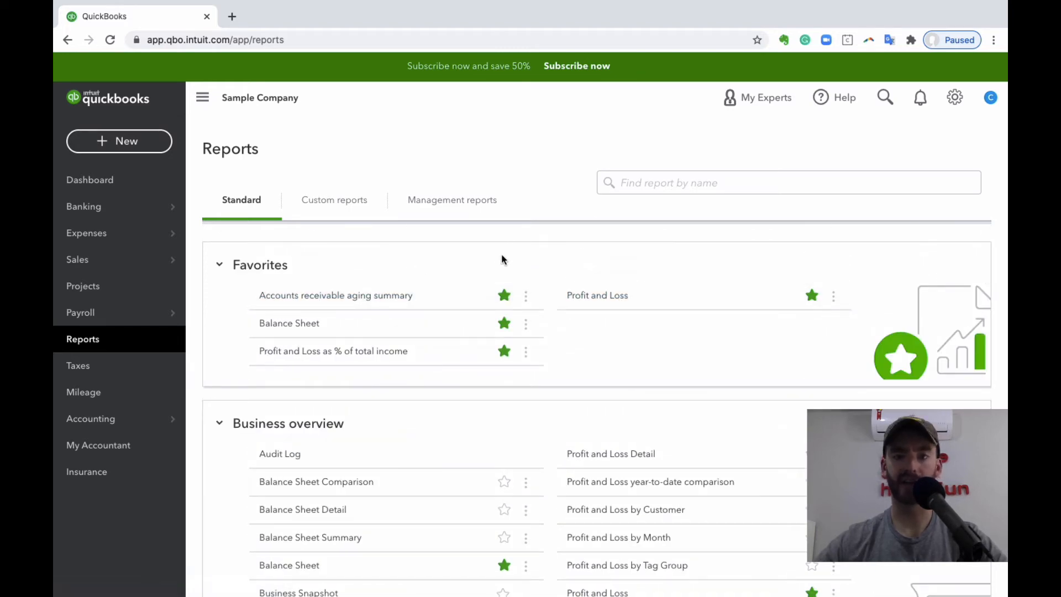
# - Search the reports by name for "un" and open the Unbilled charges report
pyautogui.scroll(-15, 550, 352)
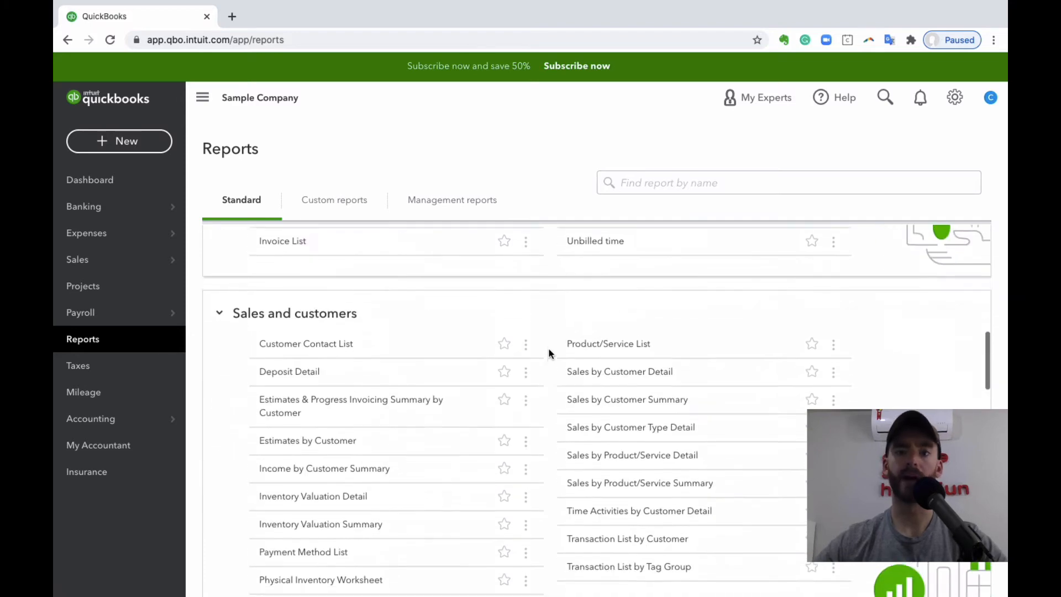
pyautogui.scroll(-2, 550, 354)
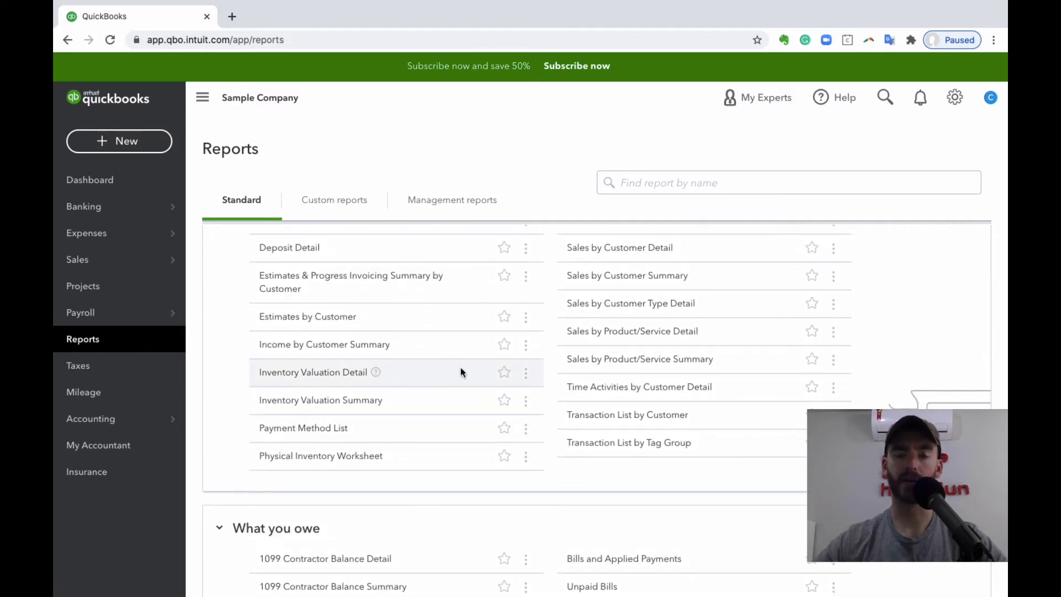
pyautogui.scroll(17, 460, 367)
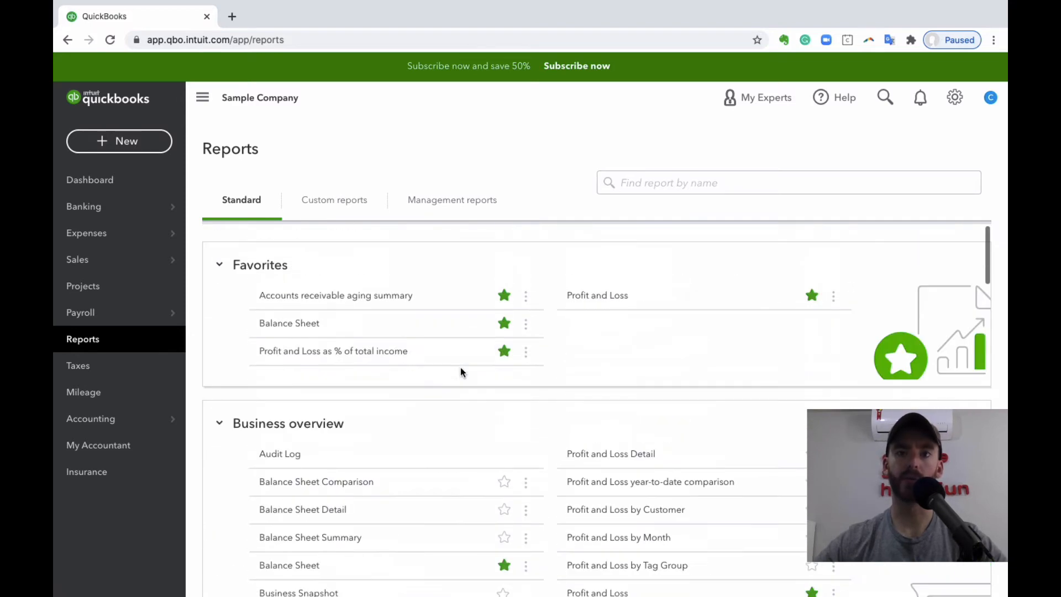
pyautogui.click(690, 184)
pyautogui.write('un')
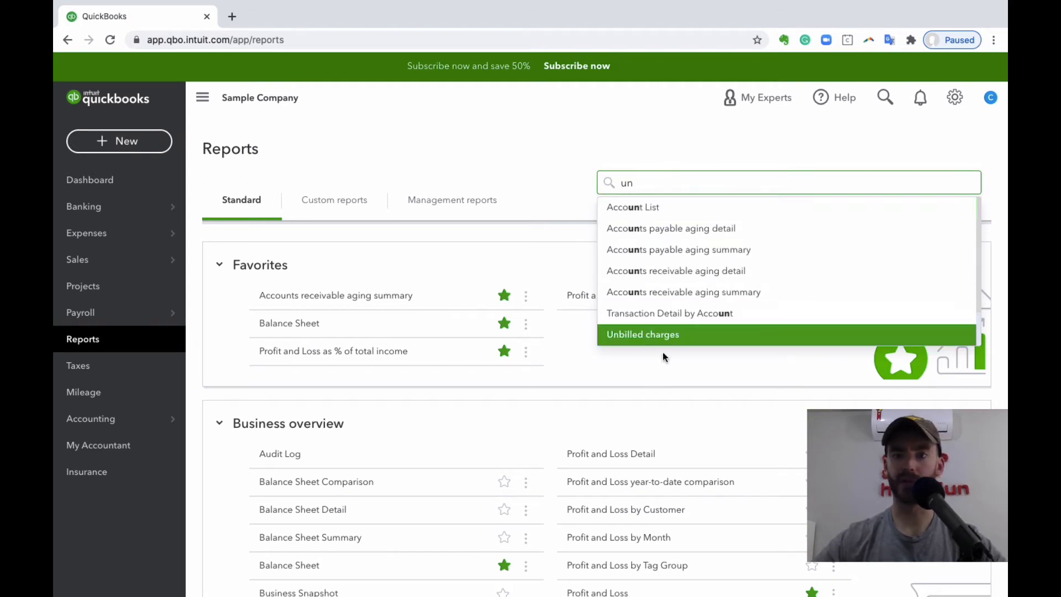
pyautogui.click(686, 335)
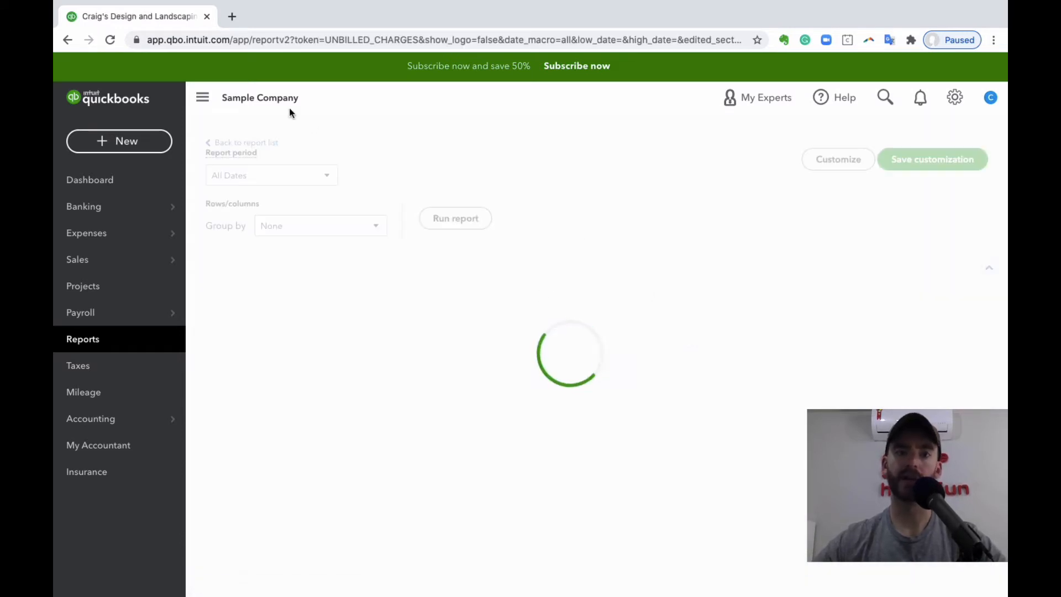
# - Return to the report list and open the Profit and Loss report from Favorites
pyautogui.click(269, 141)
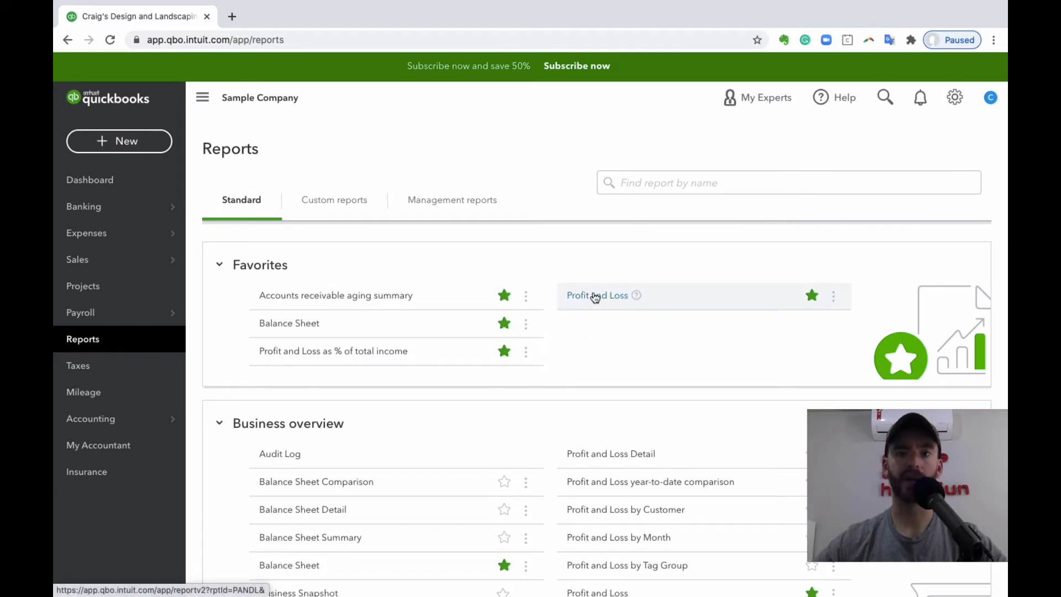
pyautogui.click(594, 296)
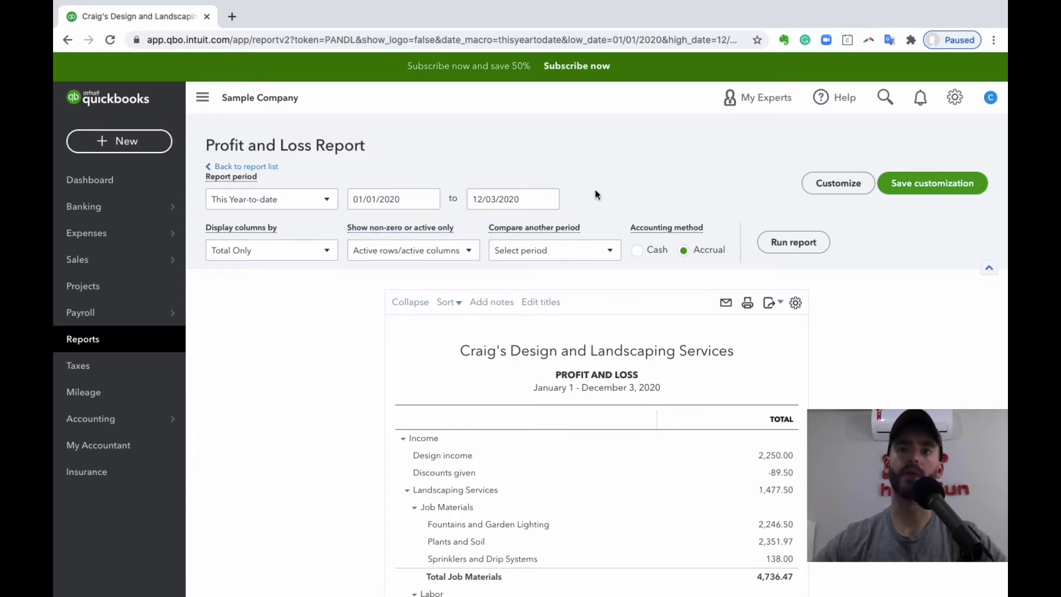
# - Check the preset report periods and the start-date calendar of the Profit and Loss report
pyautogui.click(301, 197)
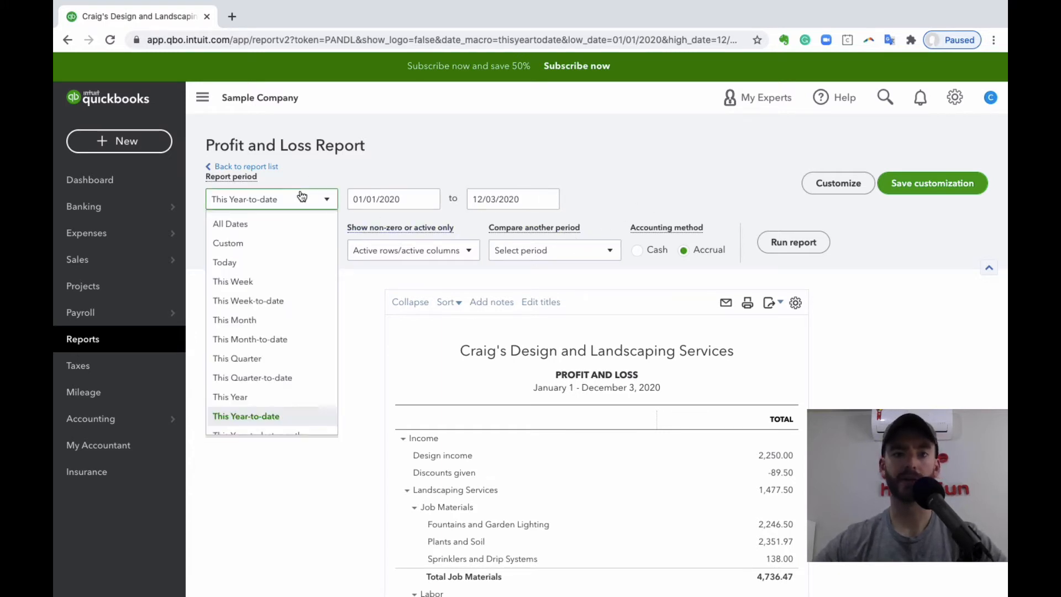
pyautogui.click(409, 190)
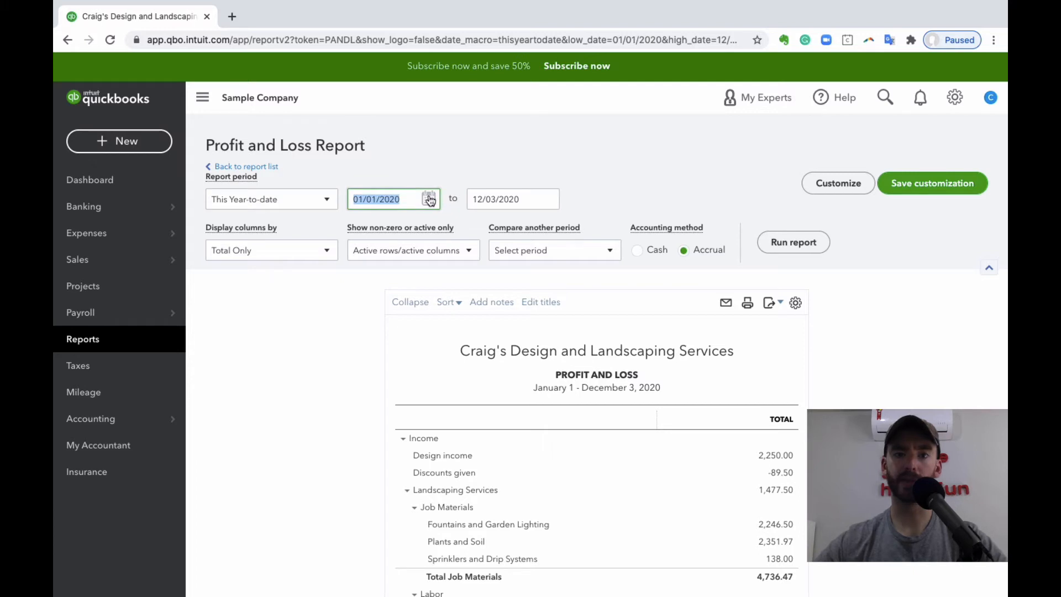
pyautogui.click(431, 200)
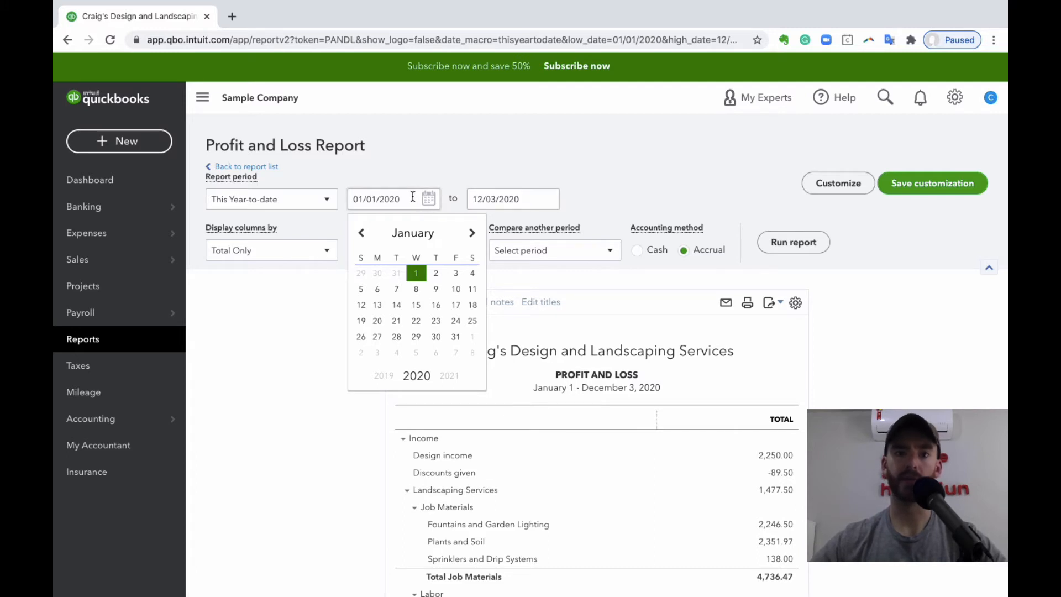
pyautogui.click(509, 168)
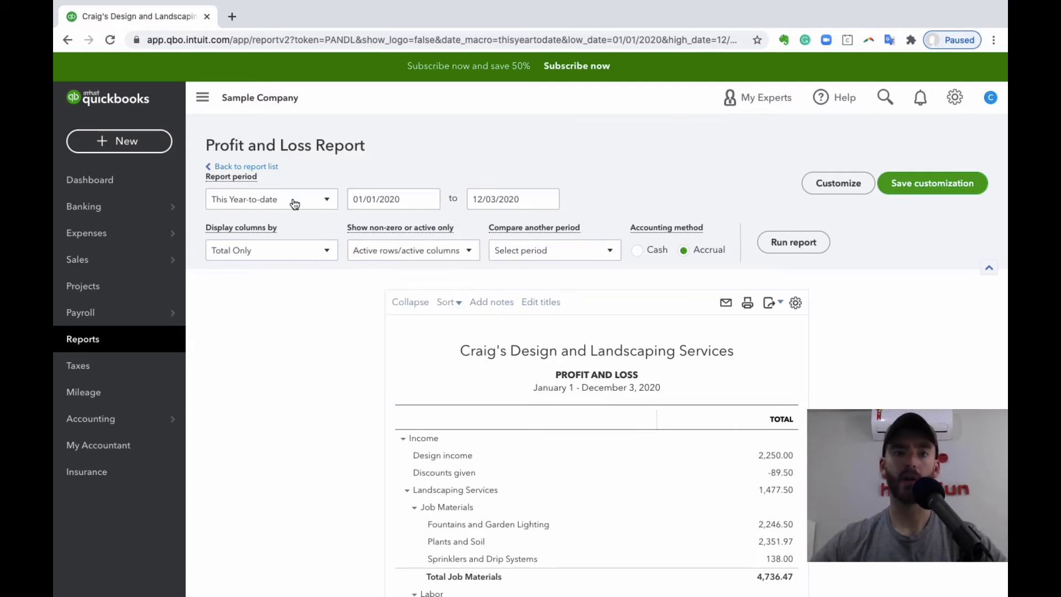
# - Set the report period to This Quarter
pyautogui.click(295, 203)
pyautogui.scroll(-3, 293, 264)
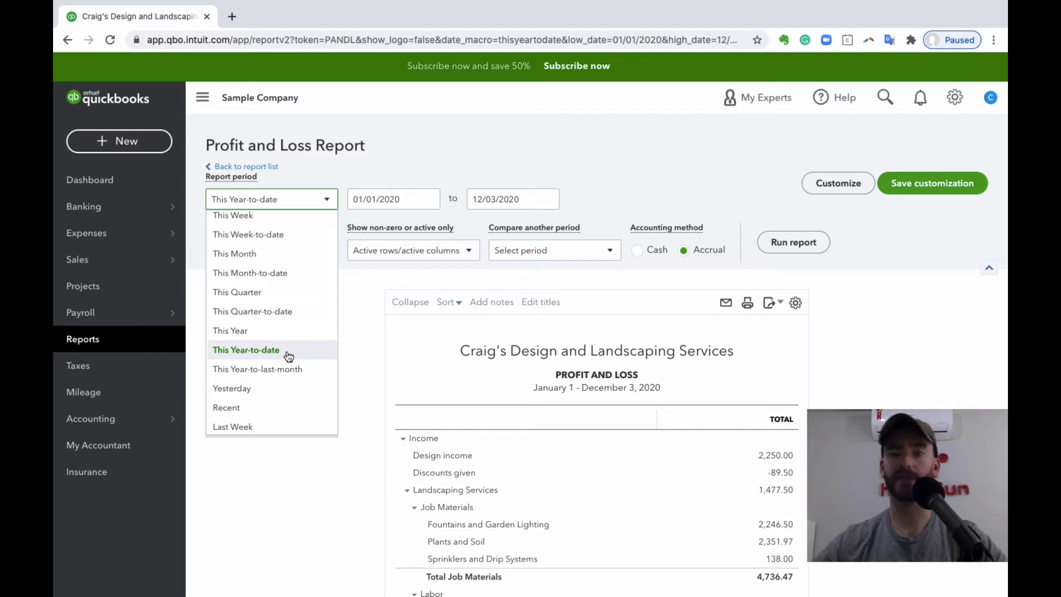
pyautogui.click(290, 292)
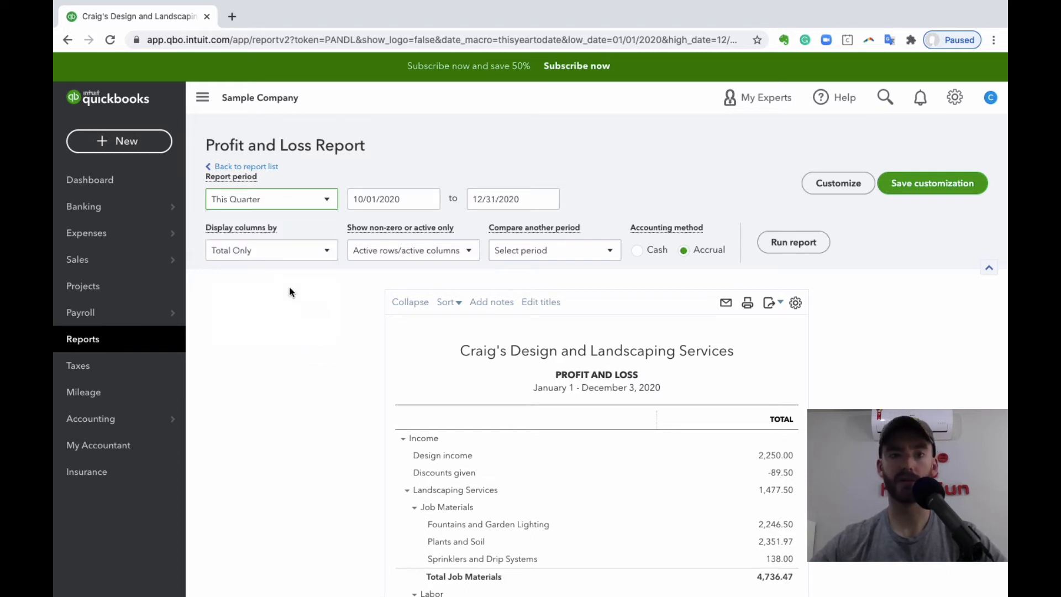
# - Set the report period to Last Month and run the Profit and Loss report
pyautogui.click(324, 203)
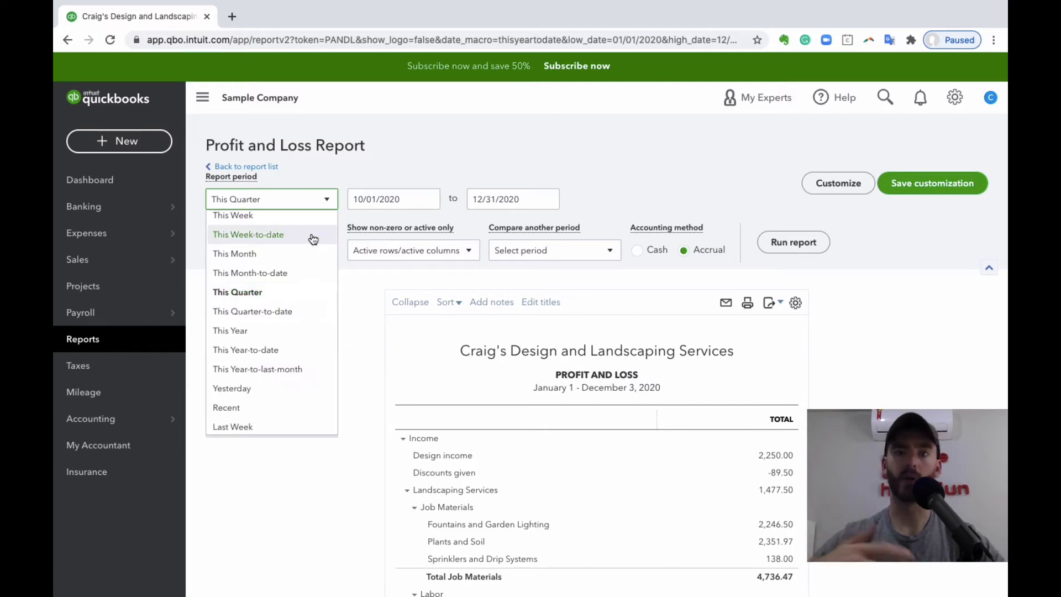
pyautogui.scroll(-3, 312, 246)
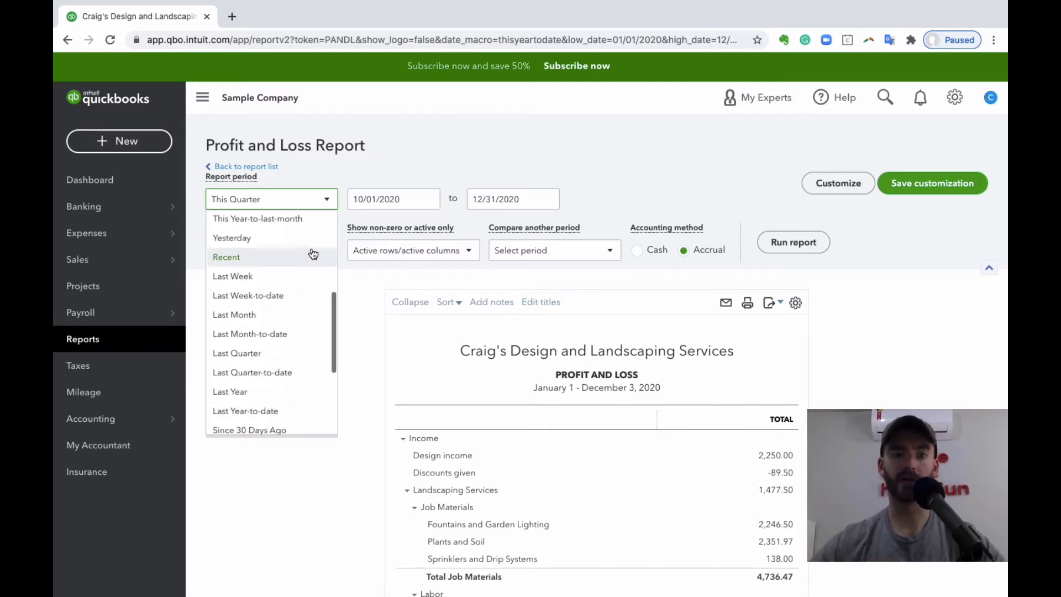
pyautogui.click(270, 316)
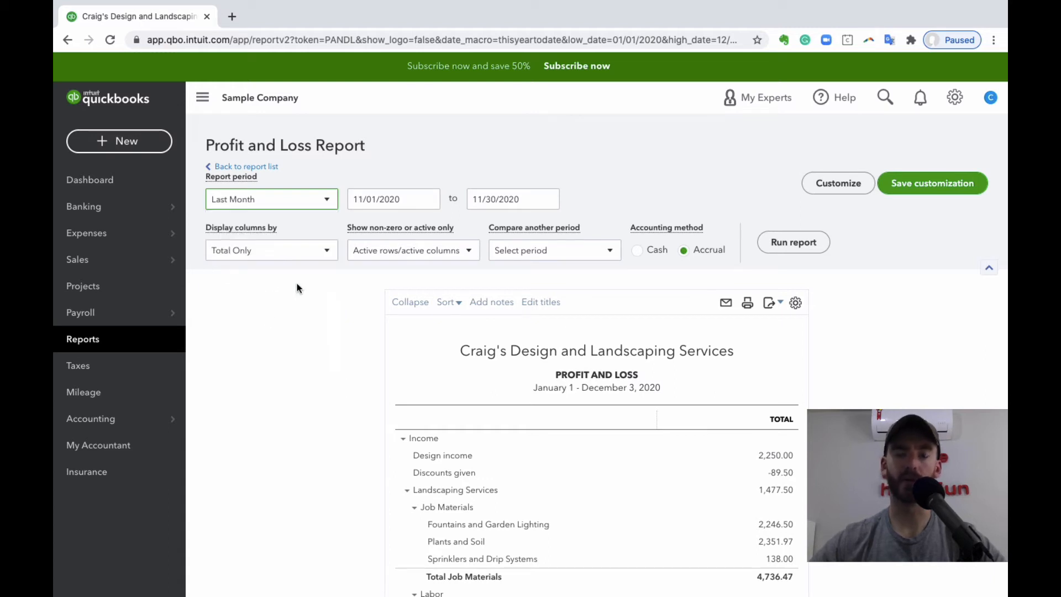
pyautogui.click(788, 245)
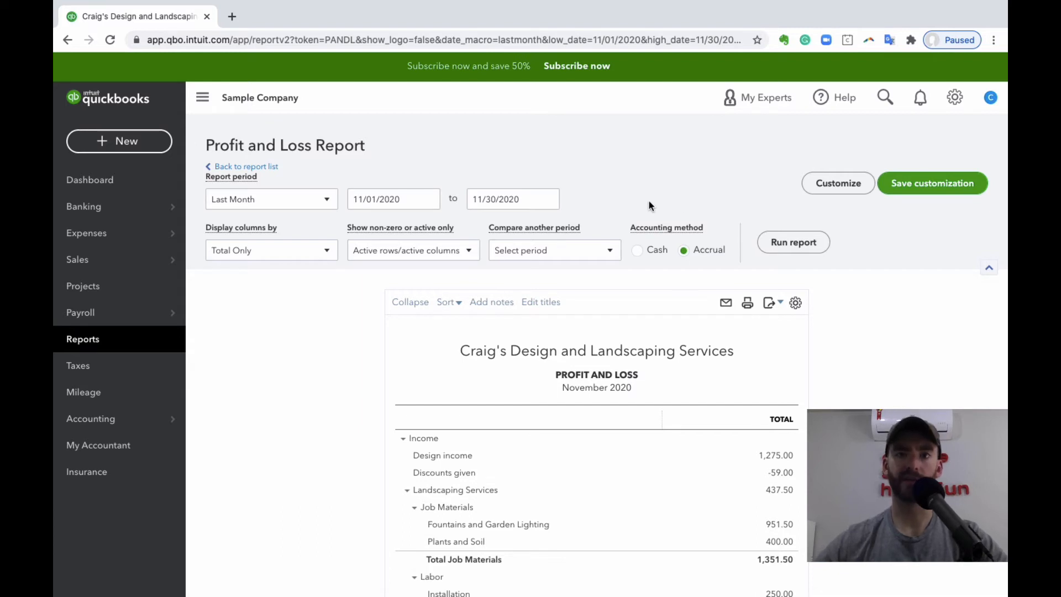
# - Switch the accounting method to Cash and return it to Accrual
pyautogui.click(637, 253)
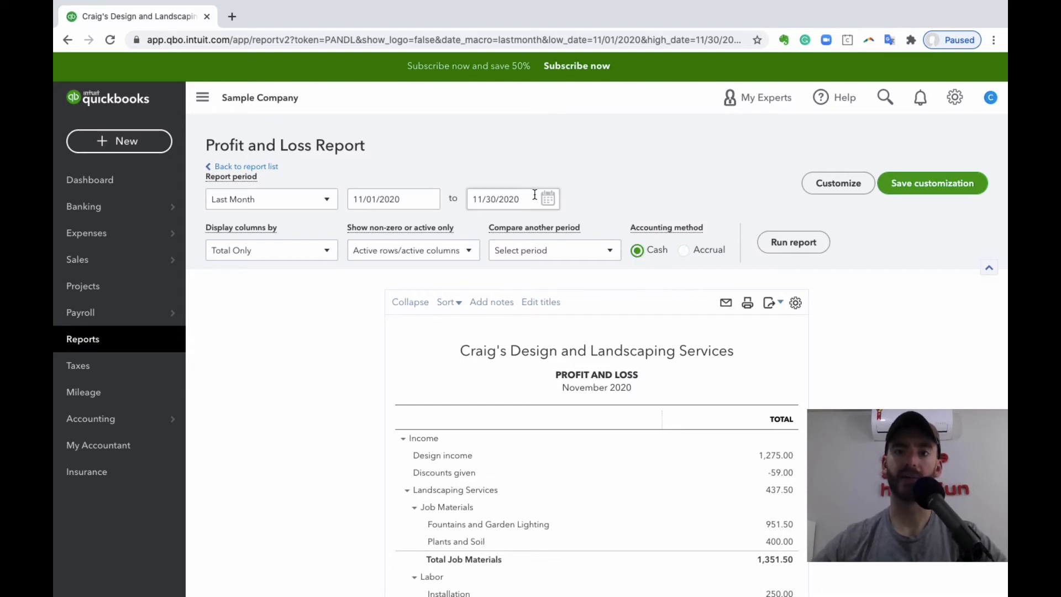
pyautogui.click(685, 253)
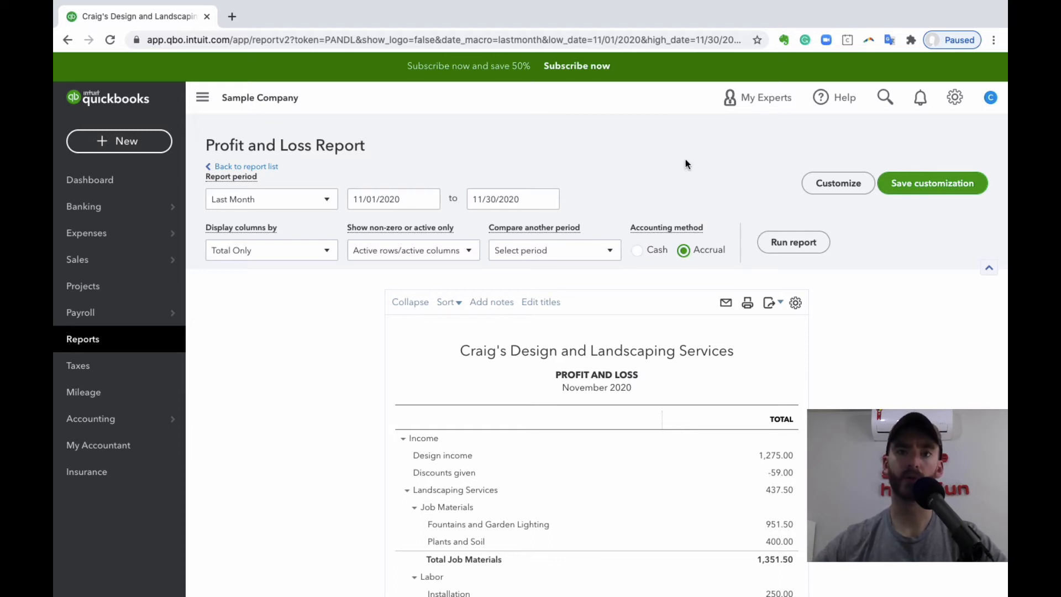
# - Examine the November 2020 Profit and Loss report, from income down through cost of goods sold and gross profit
pyautogui.scroll(-3, 685, 164)
pyautogui.scroll(3, 591, 184)
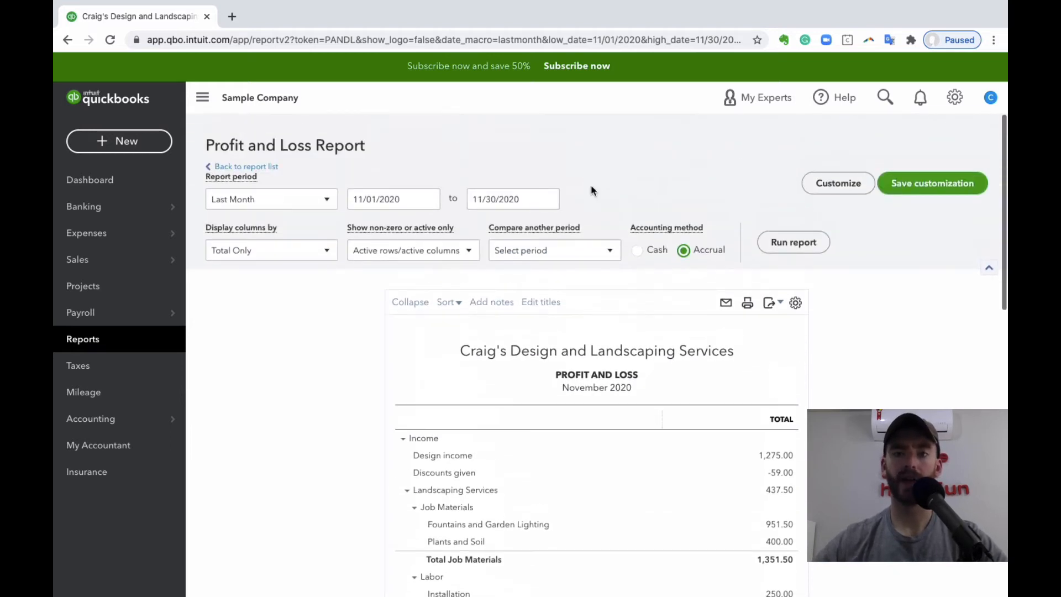
pyautogui.scroll(-3, 591, 186)
pyautogui.scroll(-2, 591, 188)
pyautogui.scroll(3, 592, 190)
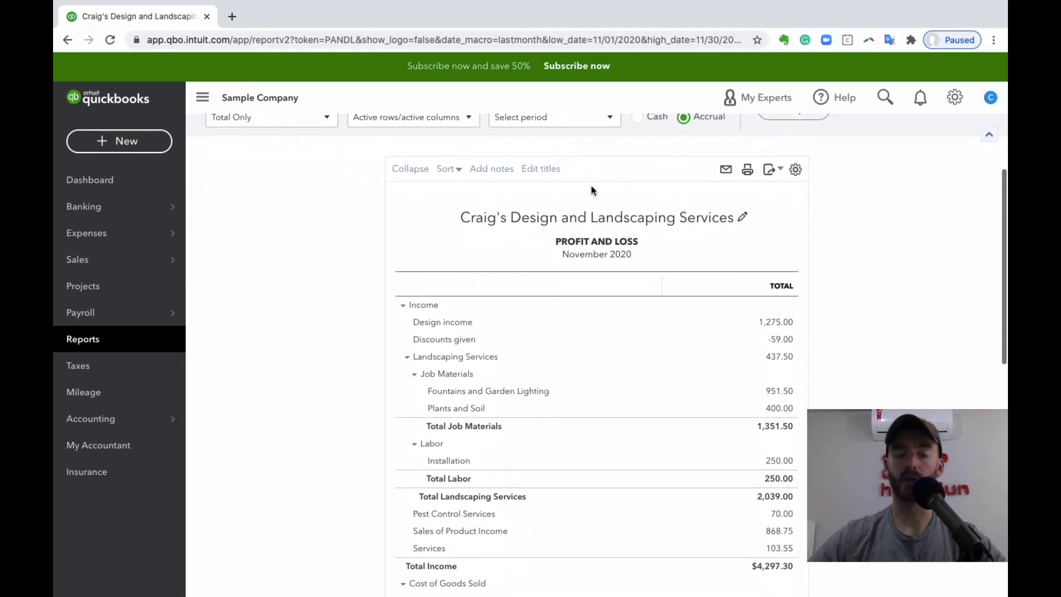
pyautogui.scroll(-1, 610, 213)
pyautogui.scroll(-1, 610, 213)
pyautogui.scroll(-1, 610, 216)
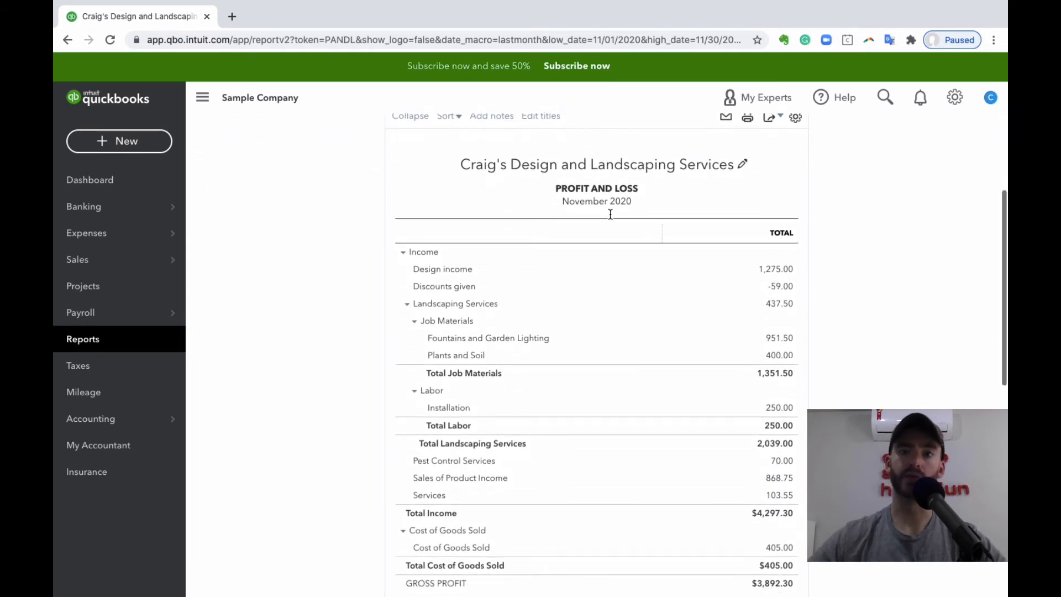
pyautogui.scroll(-1, 609, 214)
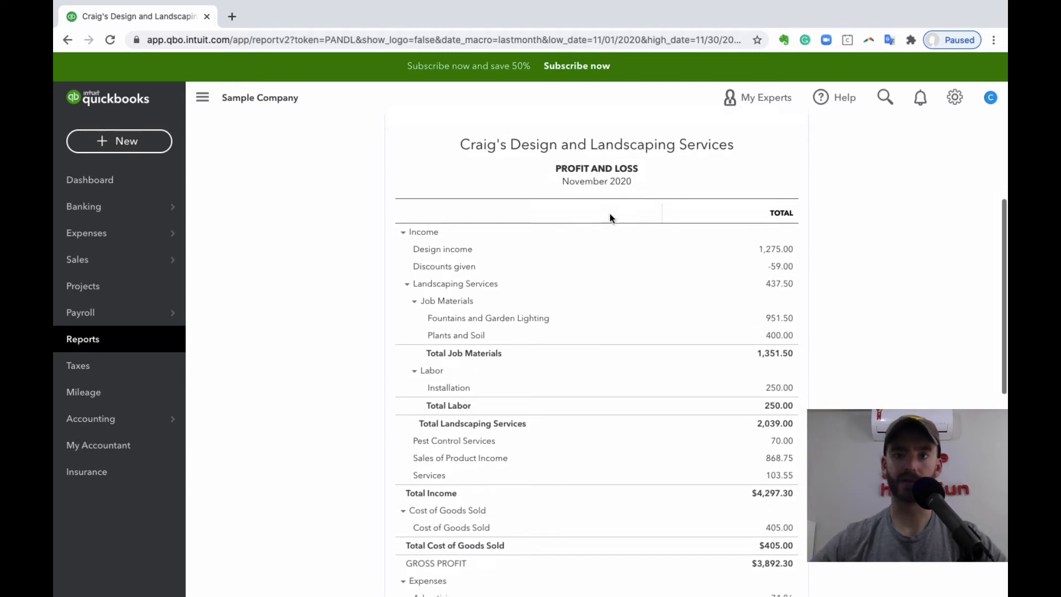
# - Add a comparison with the previous period, including both % change and $ change
pyautogui.scroll(9, 609, 213)
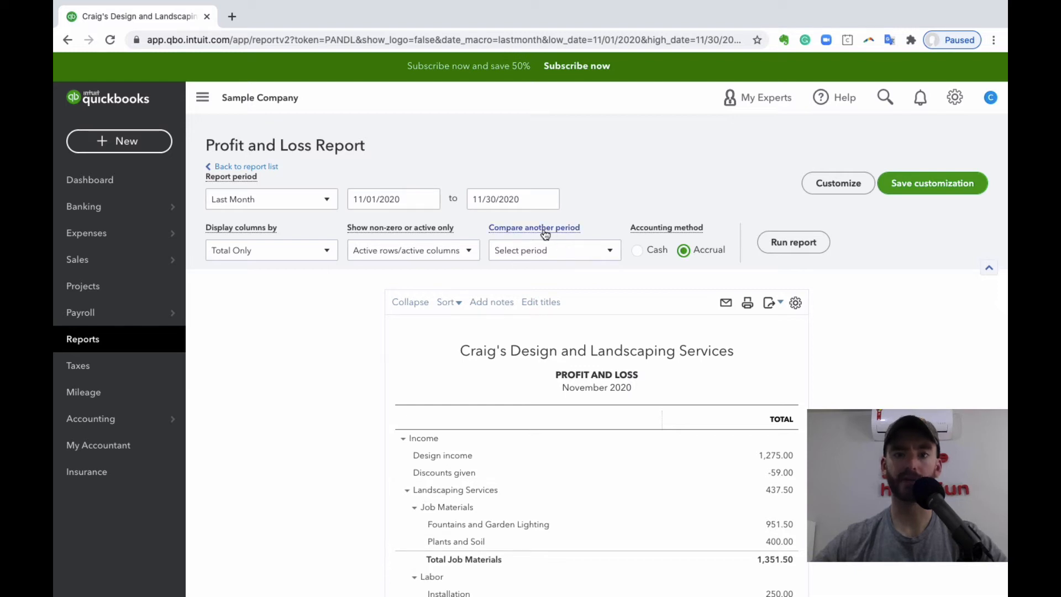
pyautogui.click(561, 256)
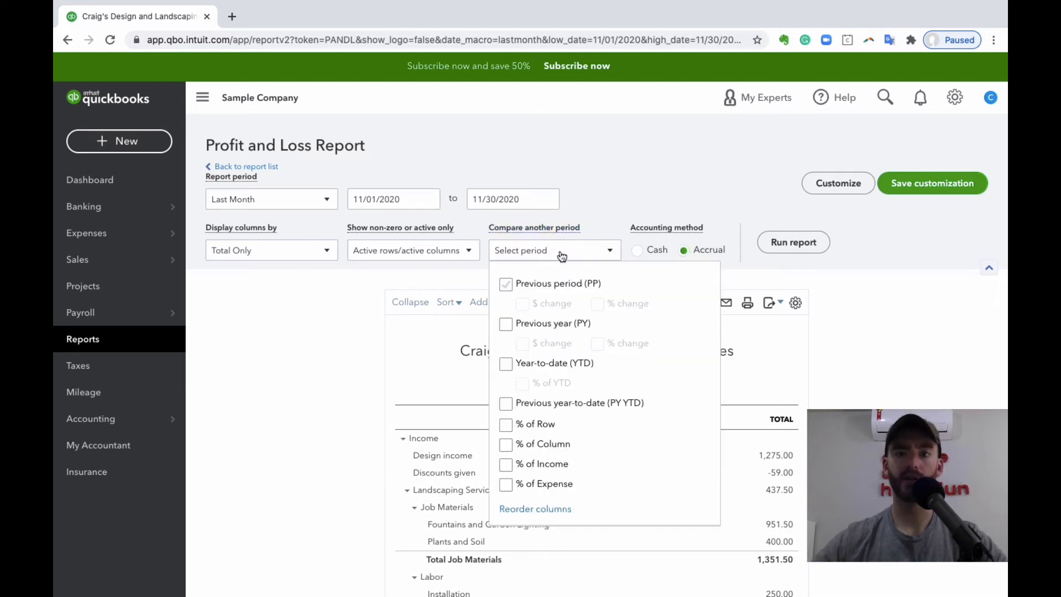
pyautogui.click(506, 285)
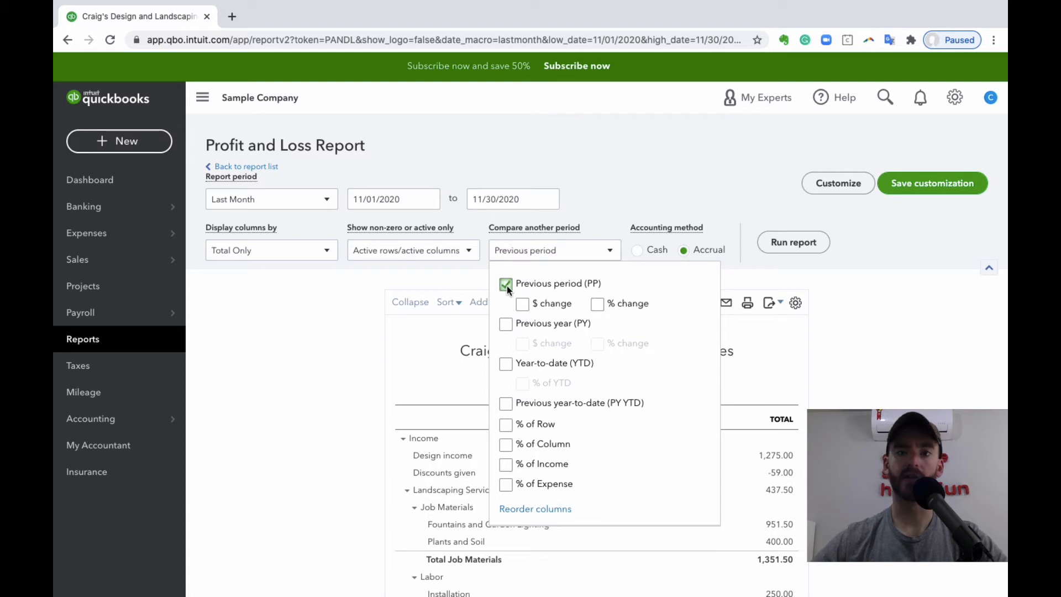
pyautogui.click(598, 304)
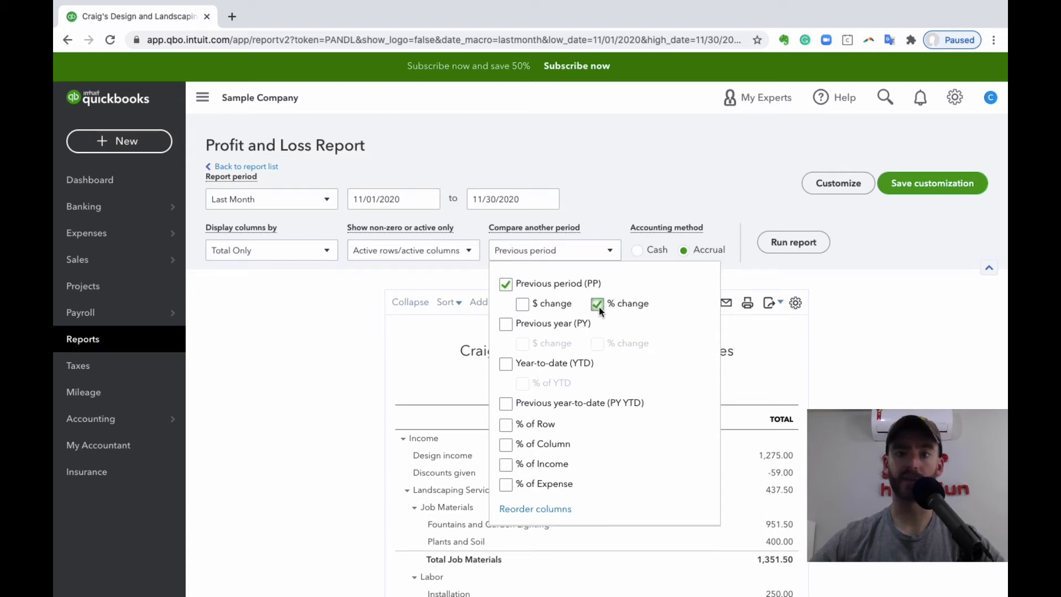
pyautogui.click(522, 304)
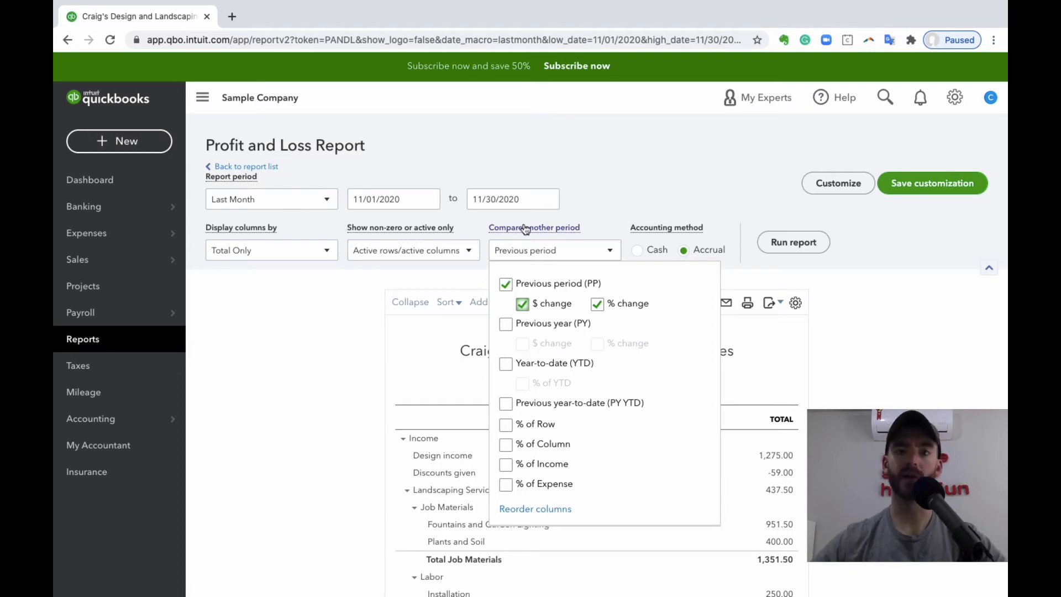
# - Set the report period to Last Quarter
pyautogui.click(270, 205)
pyautogui.click(268, 201)
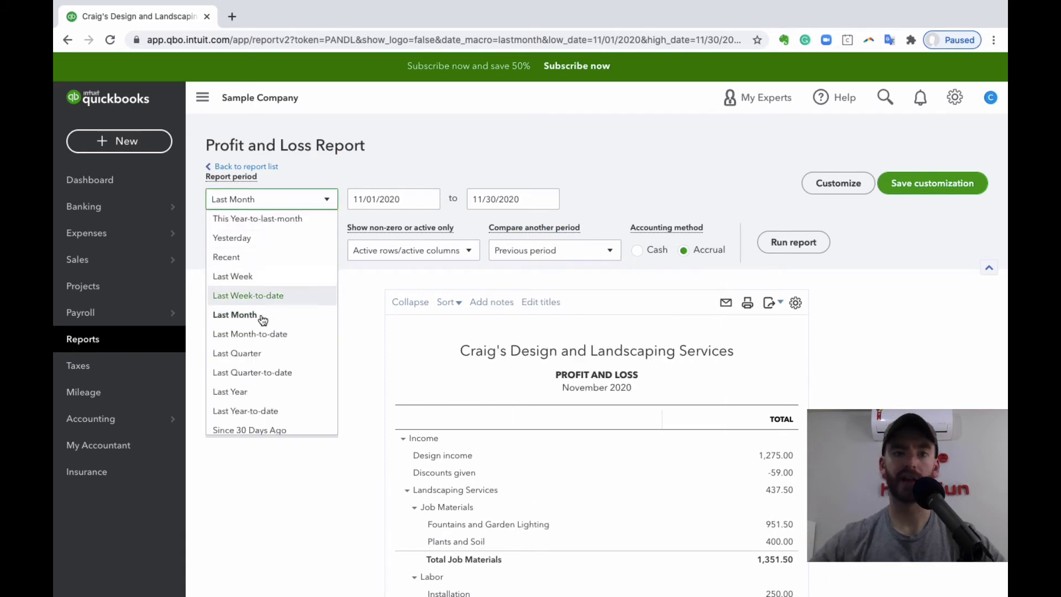
pyautogui.click(265, 350)
# - Keep only % change in the previous-period comparison and run the report
pyautogui.click(546, 250)
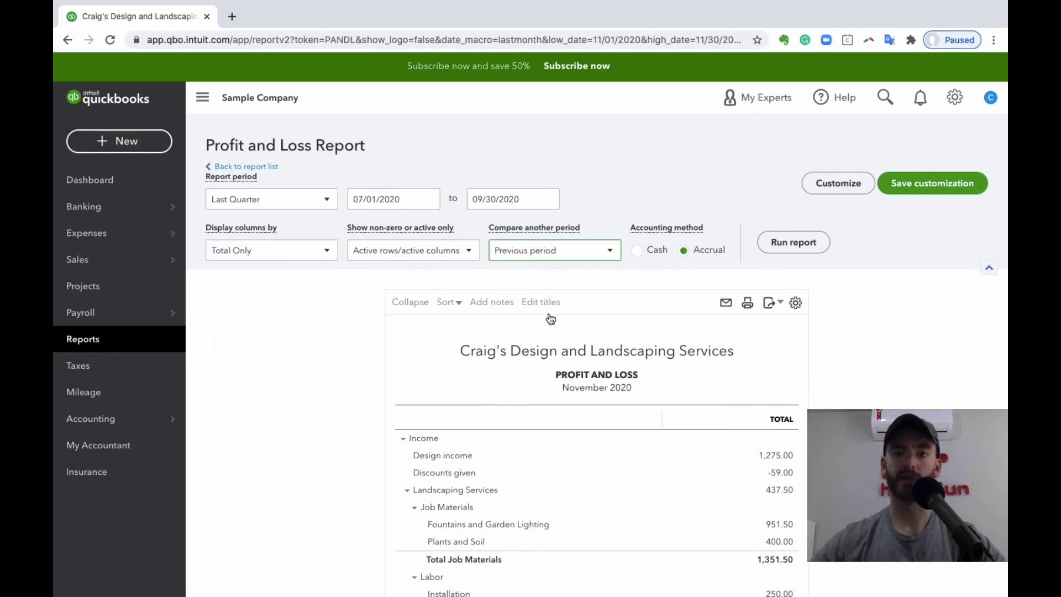
pyautogui.click(571, 254)
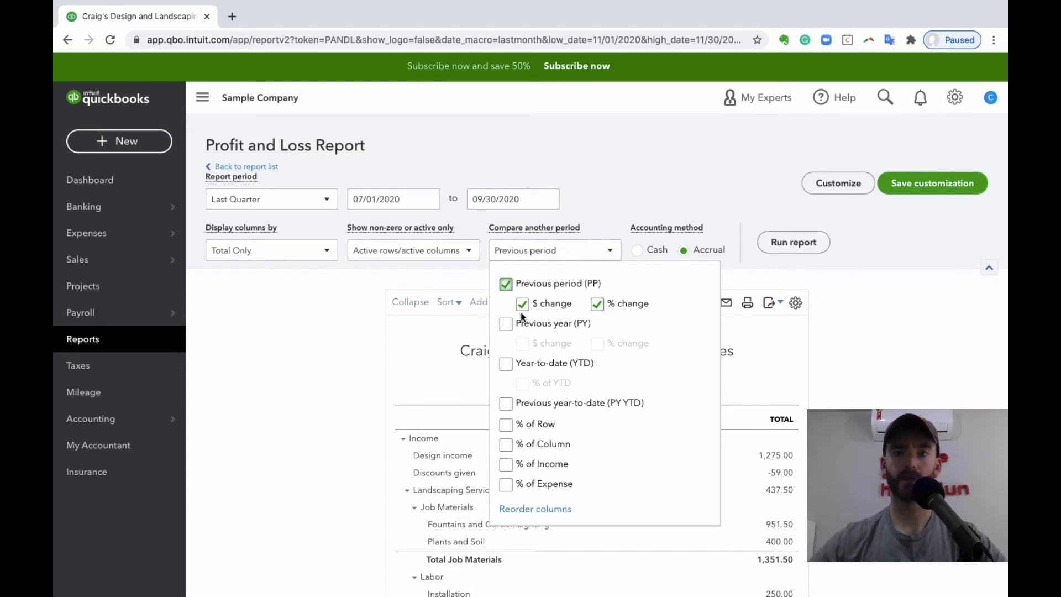
pyautogui.click(732, 198)
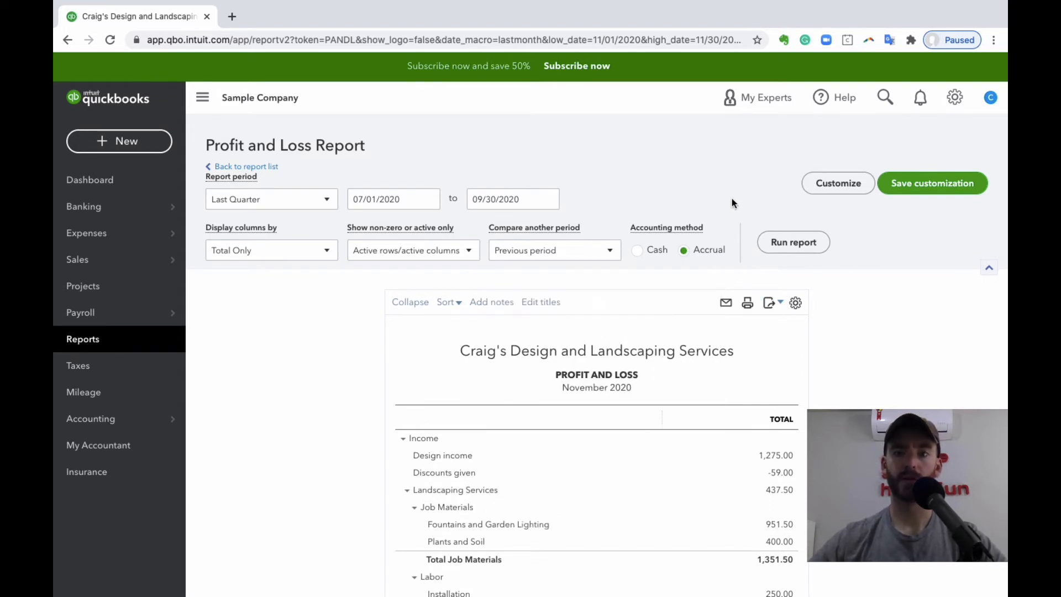
pyautogui.click(776, 242)
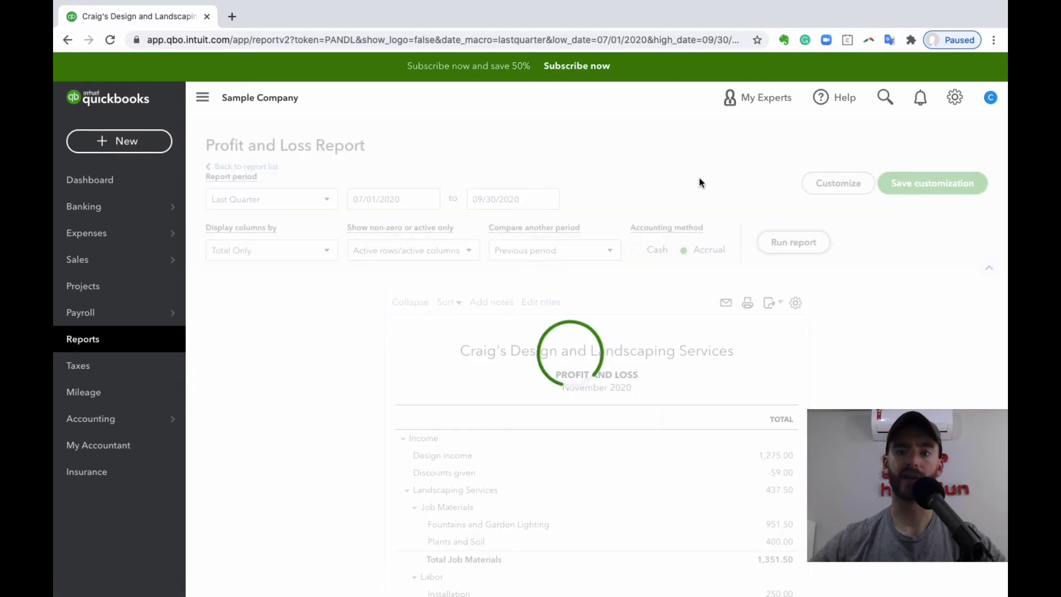
# - Review the July - September 2020 income and expenses against the previous period and the % change column
pyautogui.scroll(-3, 663, 309)
pyautogui.scroll(-1, 625, 284)
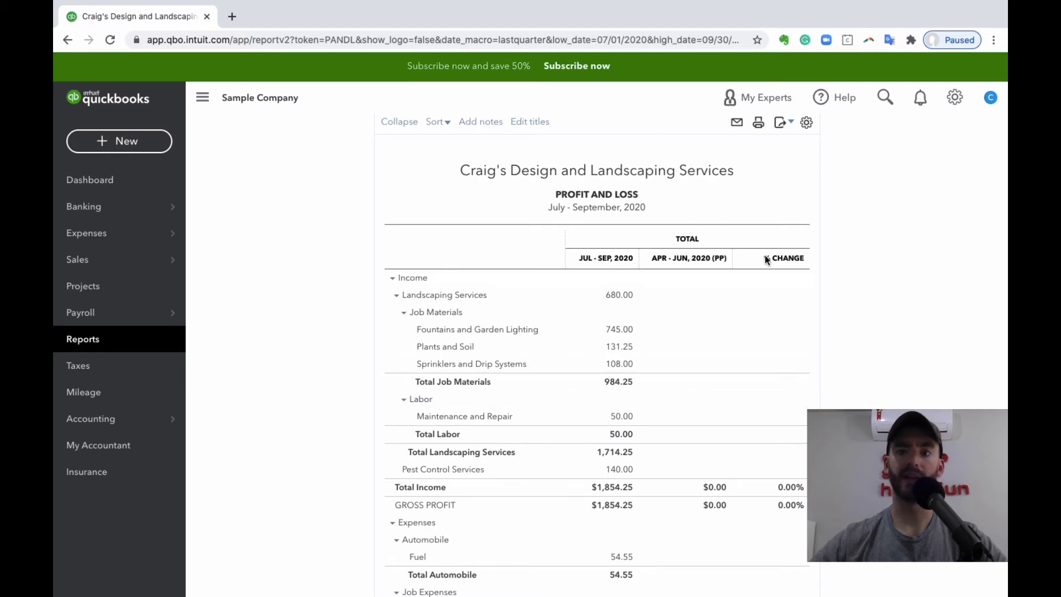
pyautogui.scroll(-1, 762, 265)
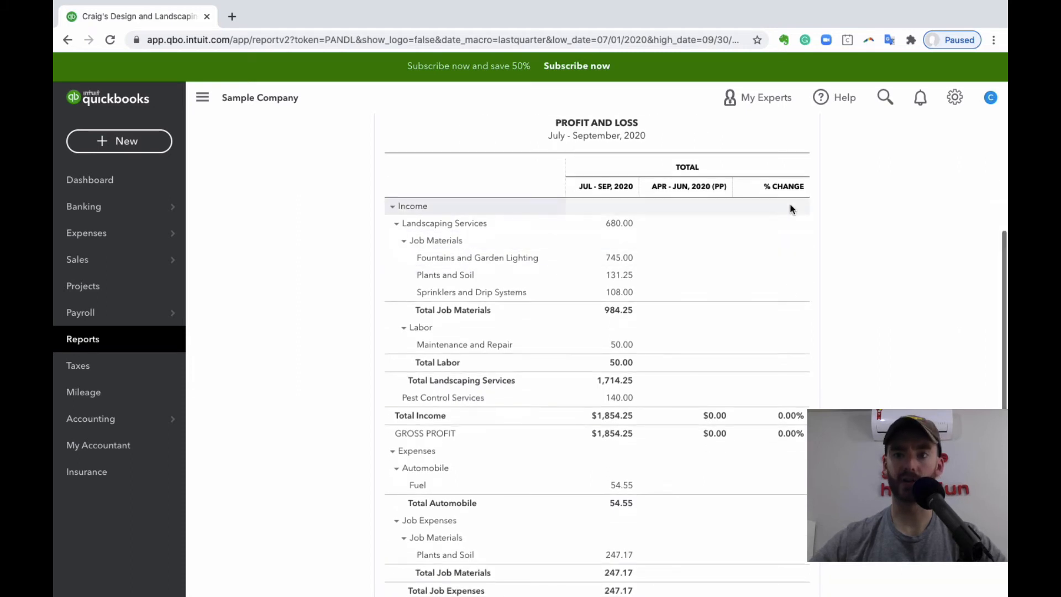
pyautogui.scroll(-5, 788, 249)
pyautogui.scroll(-1, 788, 248)
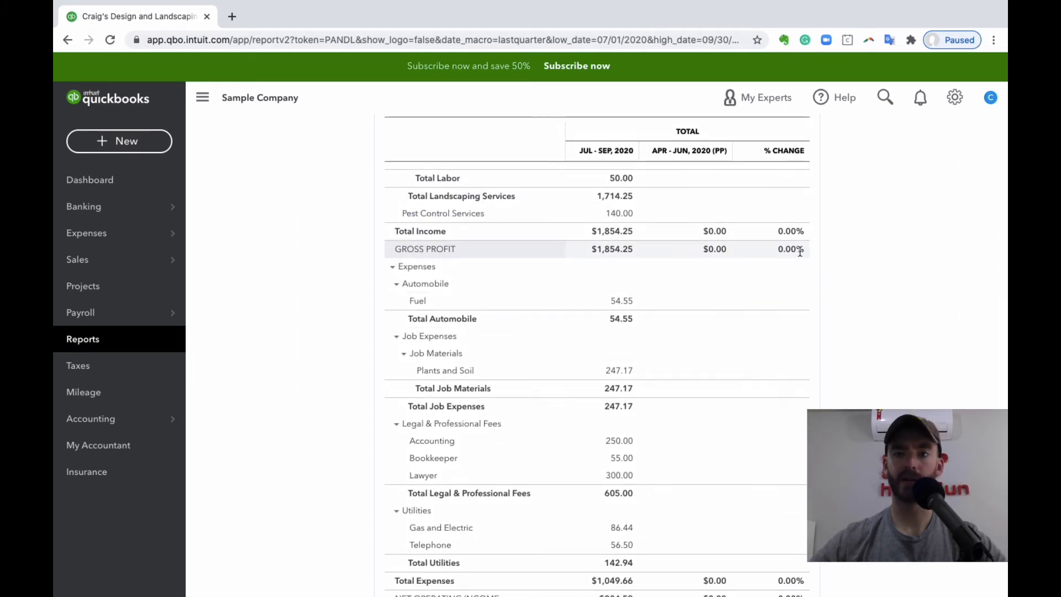
pyautogui.scroll(-3, 797, 247)
pyautogui.scroll(10, 722, 399)
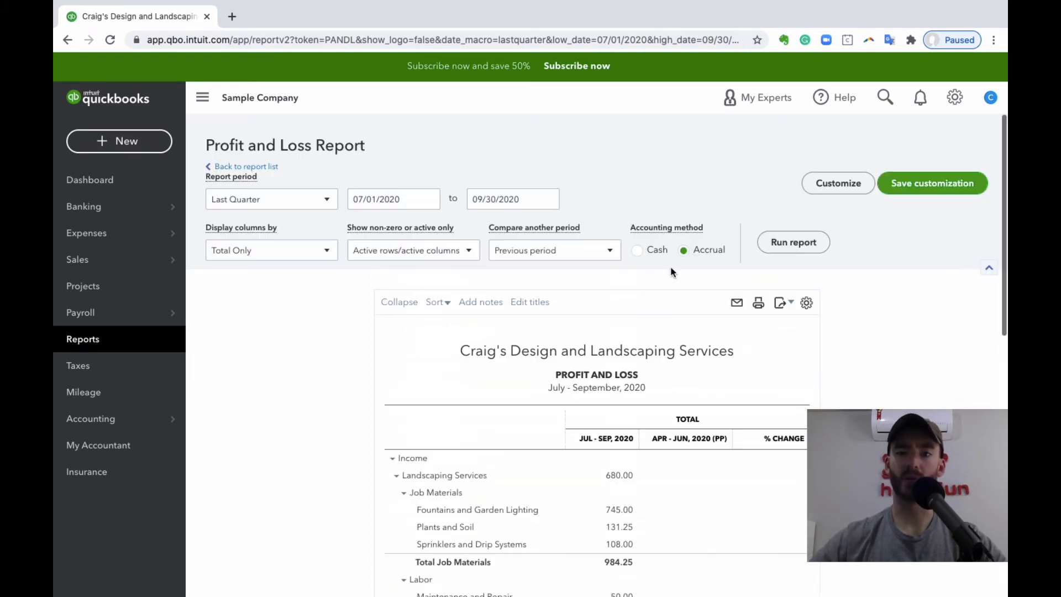
pyautogui.scroll(-6, 701, 443)
pyautogui.scroll(3, 701, 443)
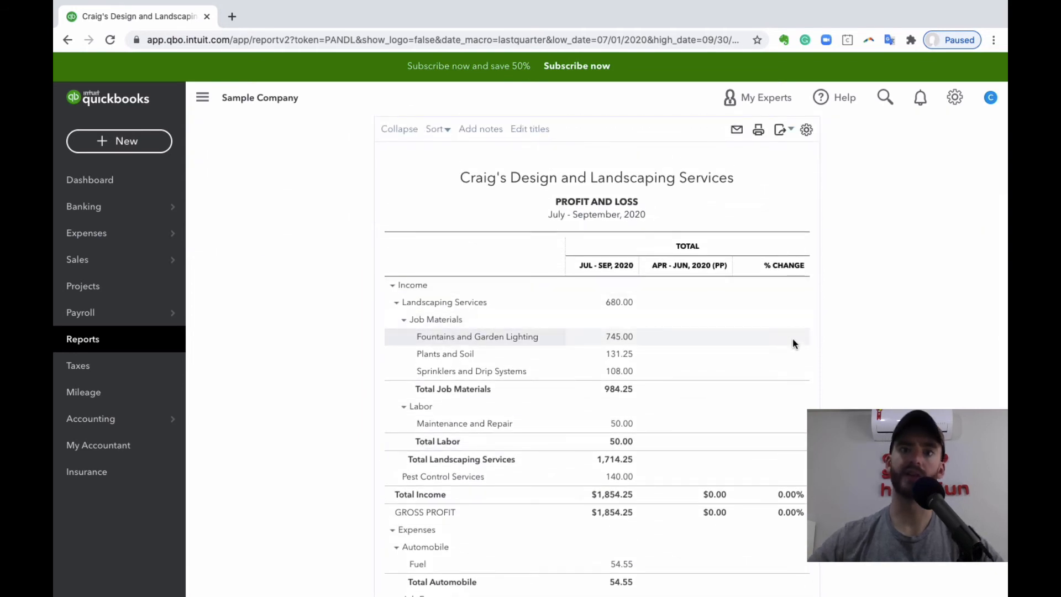
# - Collapse the Job Materials group under Landscaping Services income
pyautogui.click(792, 315)
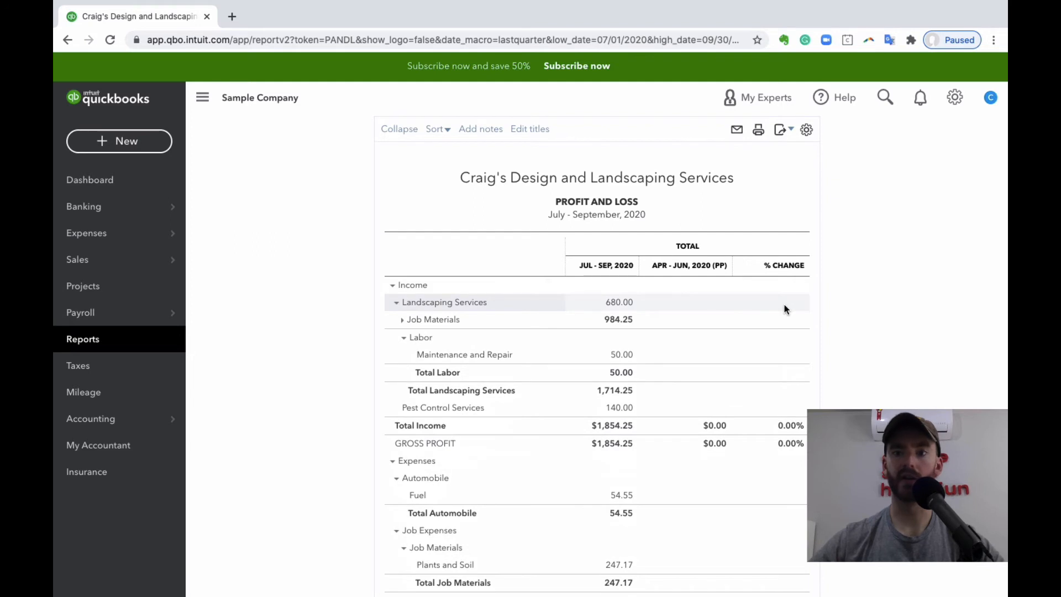
pyautogui.scroll(-1, 786, 310)
# - Show the report's export formats, Excel and PDF, and close the choices without exporting
pyautogui.scroll(4, 785, 310)
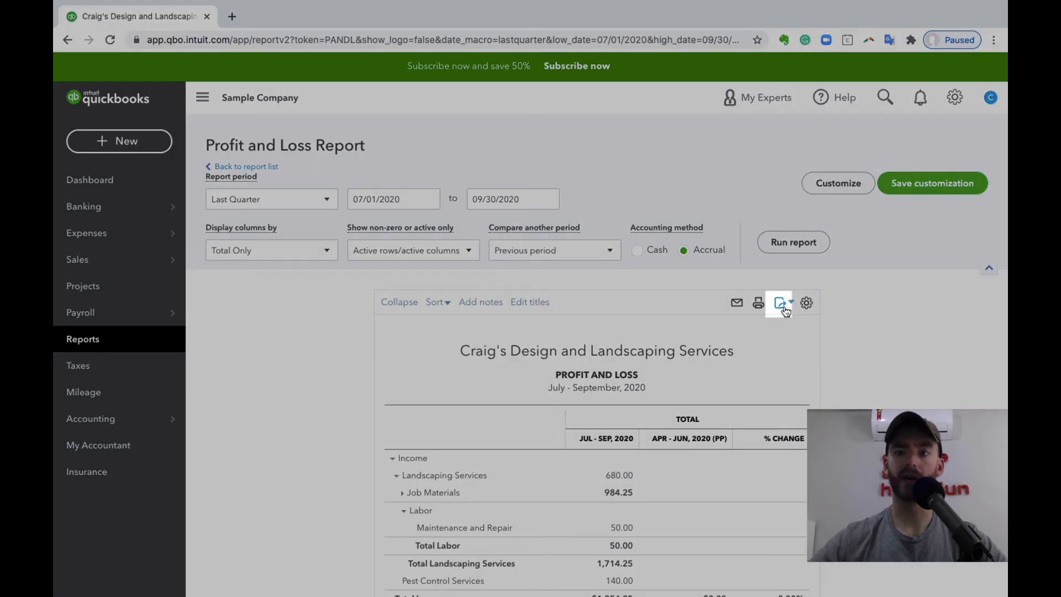
pyautogui.click(786, 307)
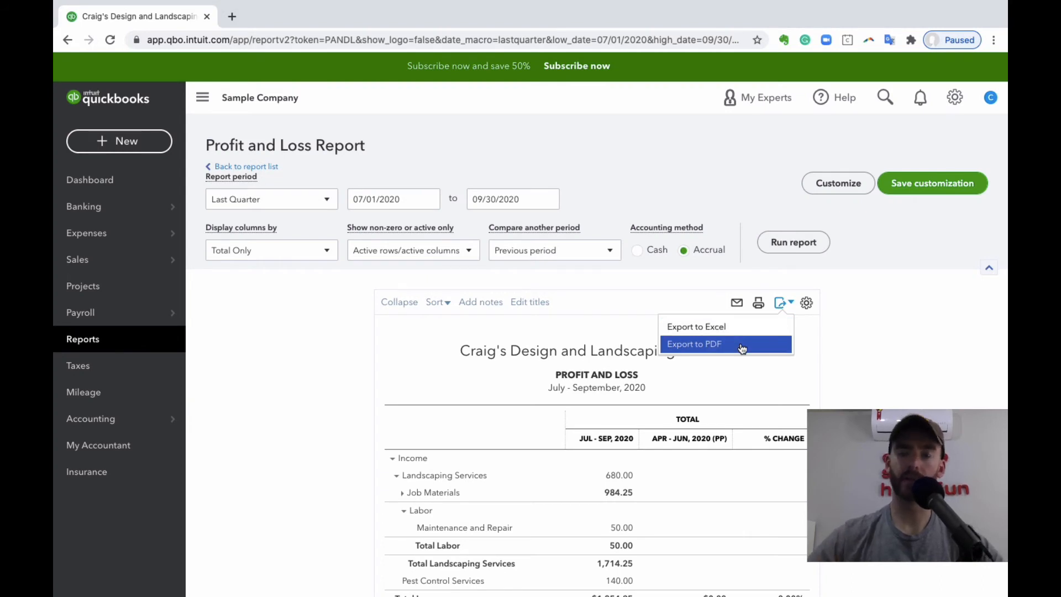
pyautogui.click(855, 336)
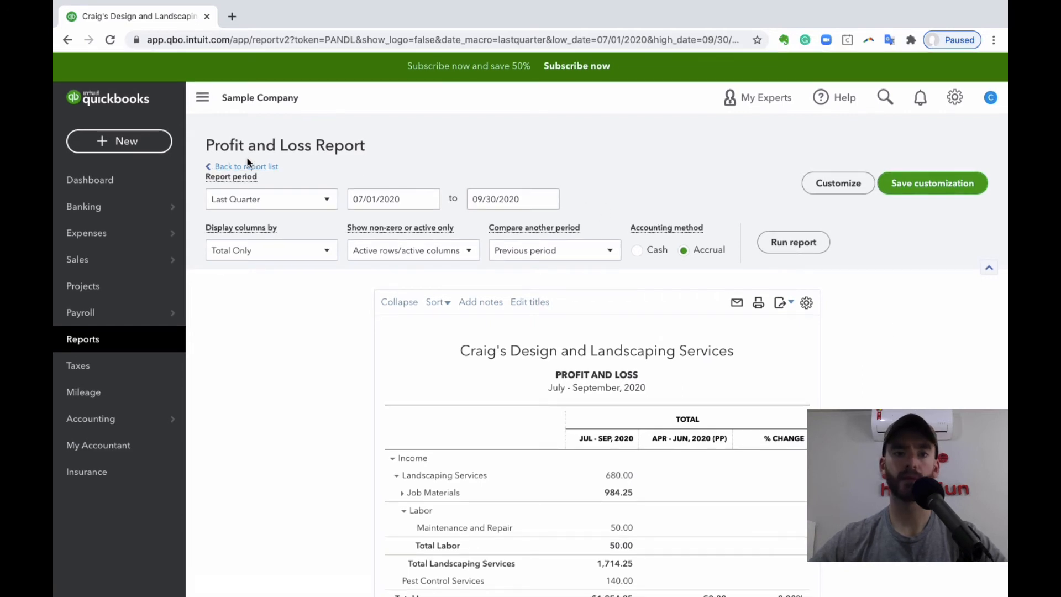
# - Return to the report list and duplicate its browser tab
pyautogui.click(258, 166)
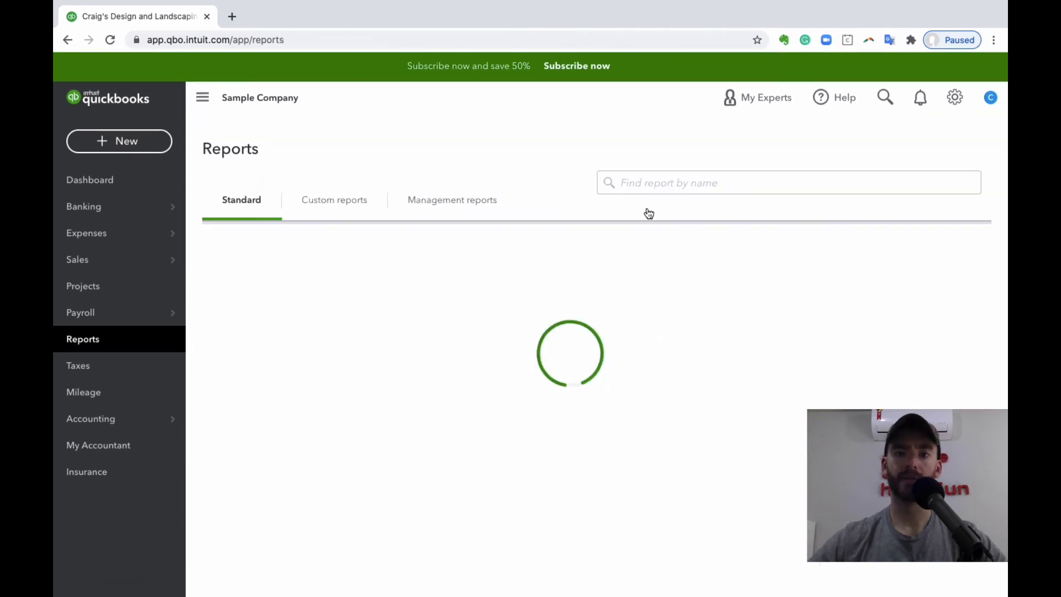
pyautogui.rightClick(561, 262)
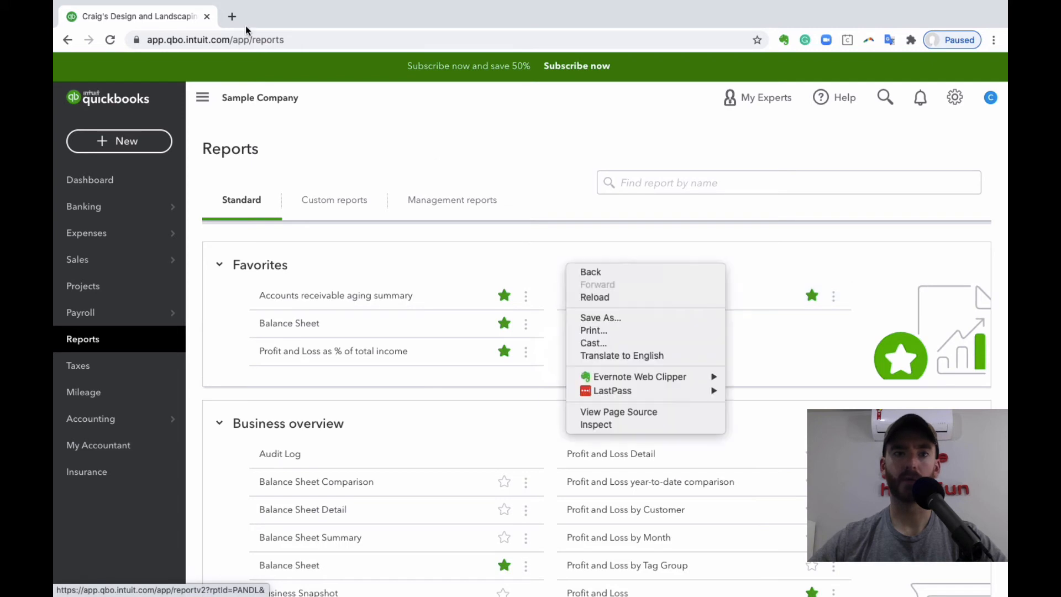
pyautogui.click(167, 20)
pyautogui.rightClick(168, 19)
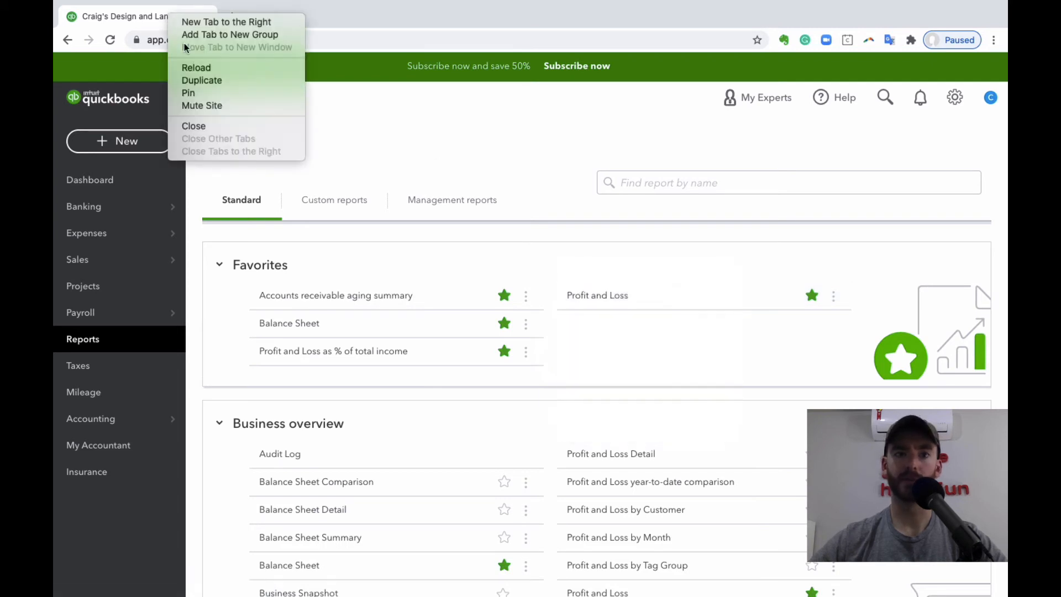
pyautogui.click(249, 83)
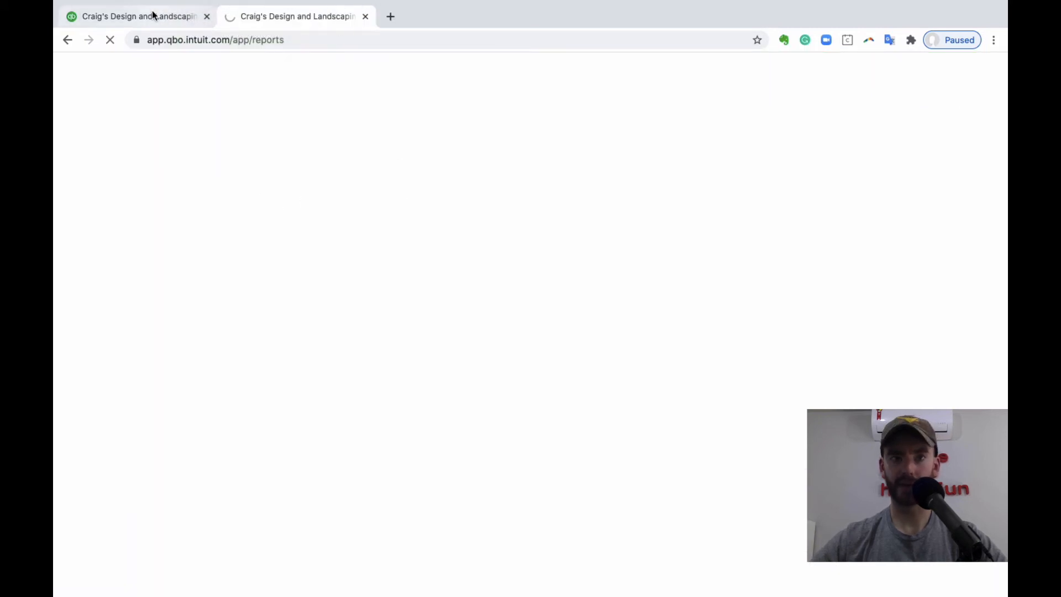
# - Open the favorite Profit and Loss report in the original tab and review its income, expenses and net income
pyautogui.click(150, 16)
pyautogui.click(605, 297)
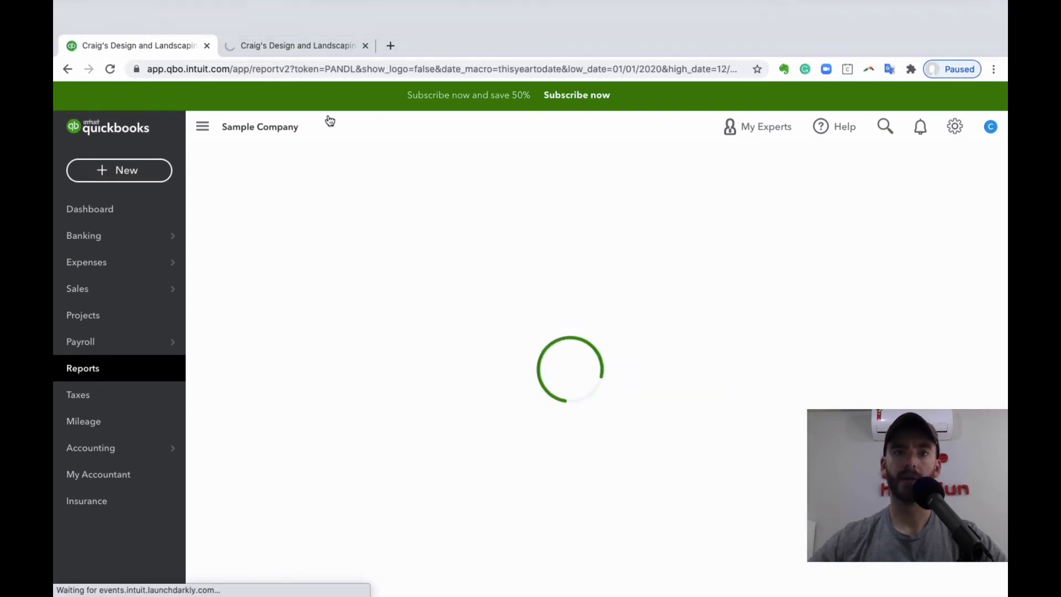
pyautogui.click(313, 15)
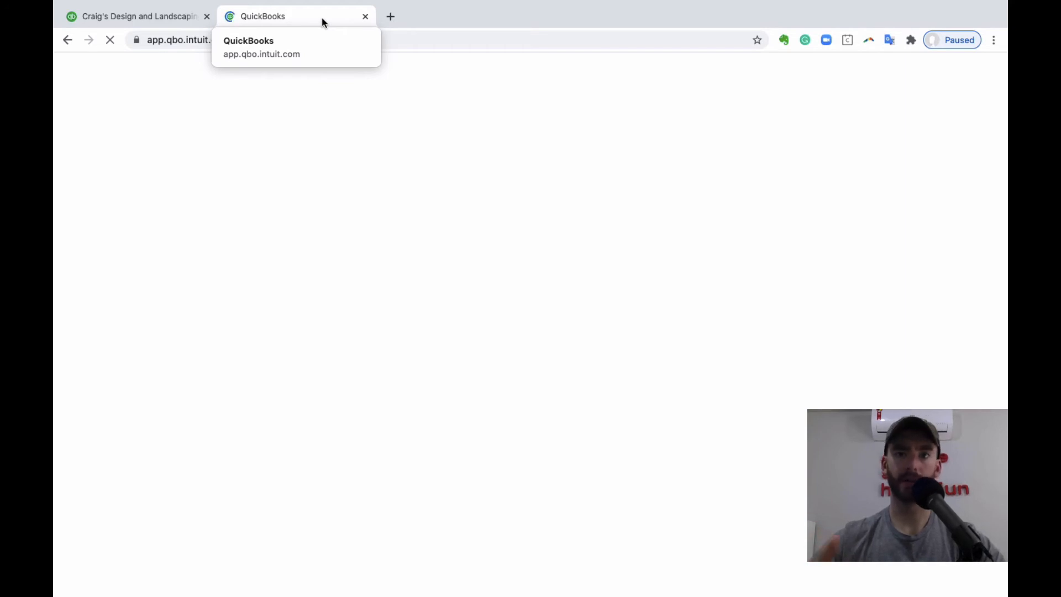
pyautogui.click(123, 16)
pyautogui.scroll(-10, 450, 268)
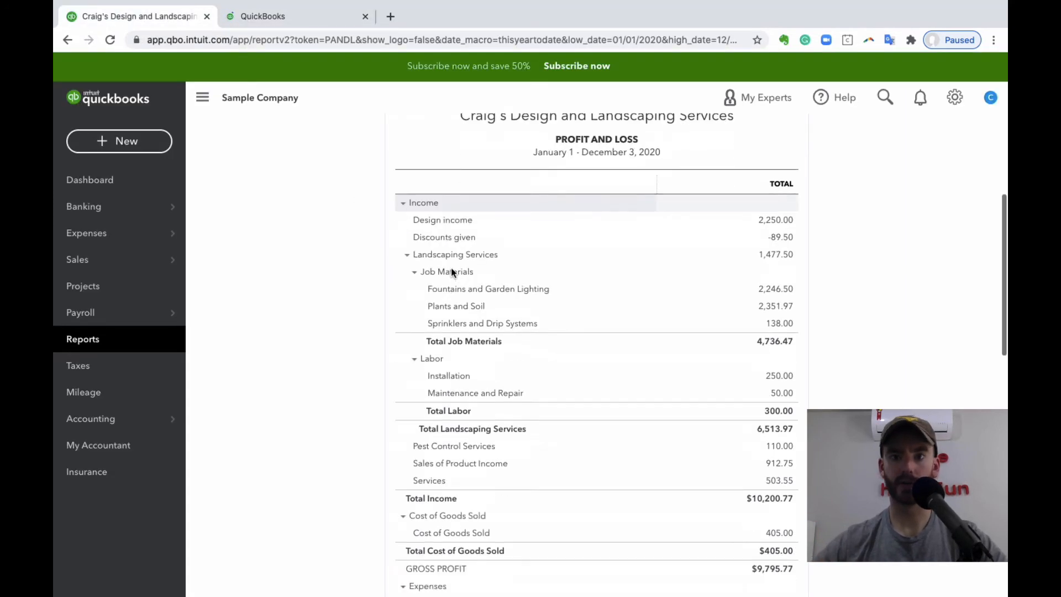
pyautogui.scroll(-3, 516, 379)
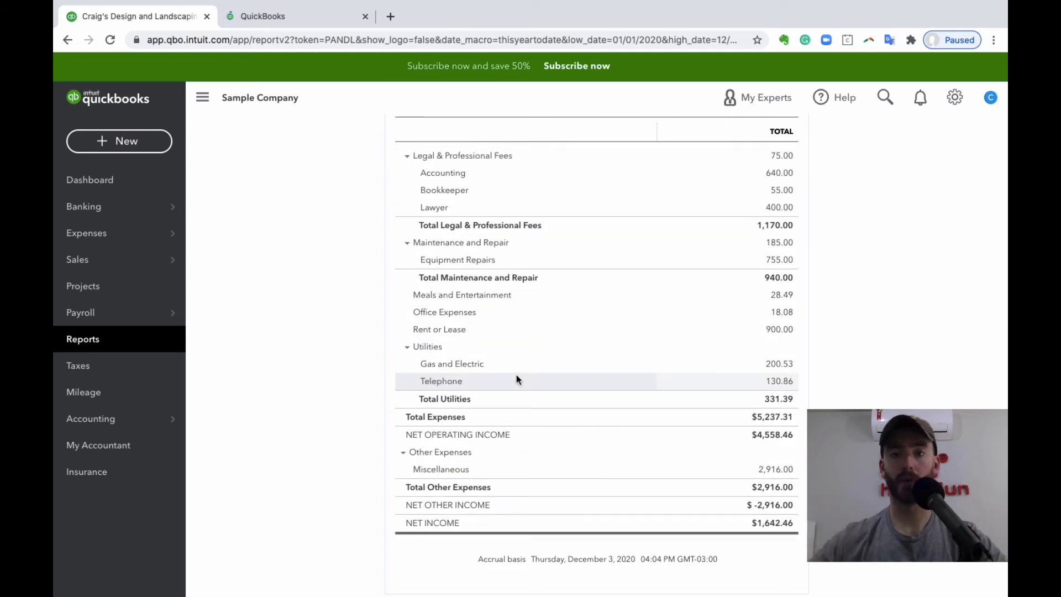
pyautogui.scroll(6, 516, 379)
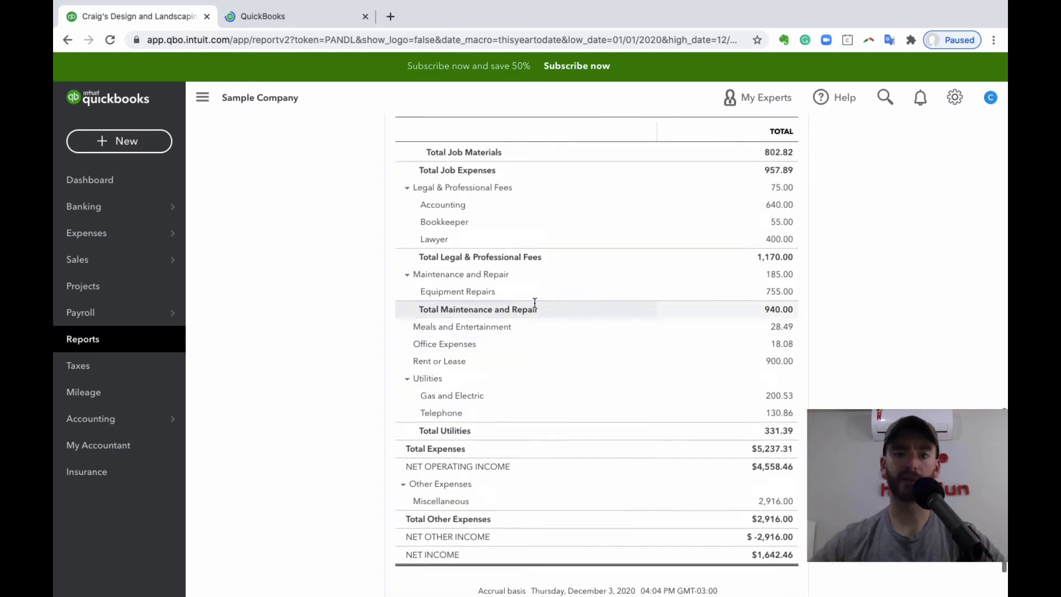
pyautogui.scroll(6, 534, 304)
# - Open the Balance Sheet report in the duplicated tab, set its report period to Today and run it
pyautogui.click(299, 21)
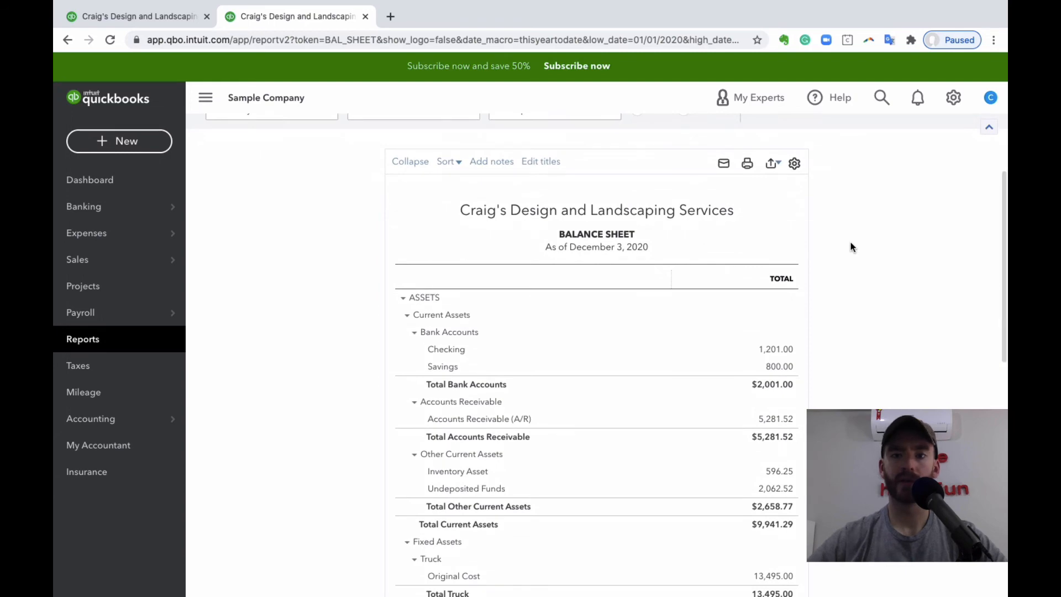
pyautogui.click(310, 206)
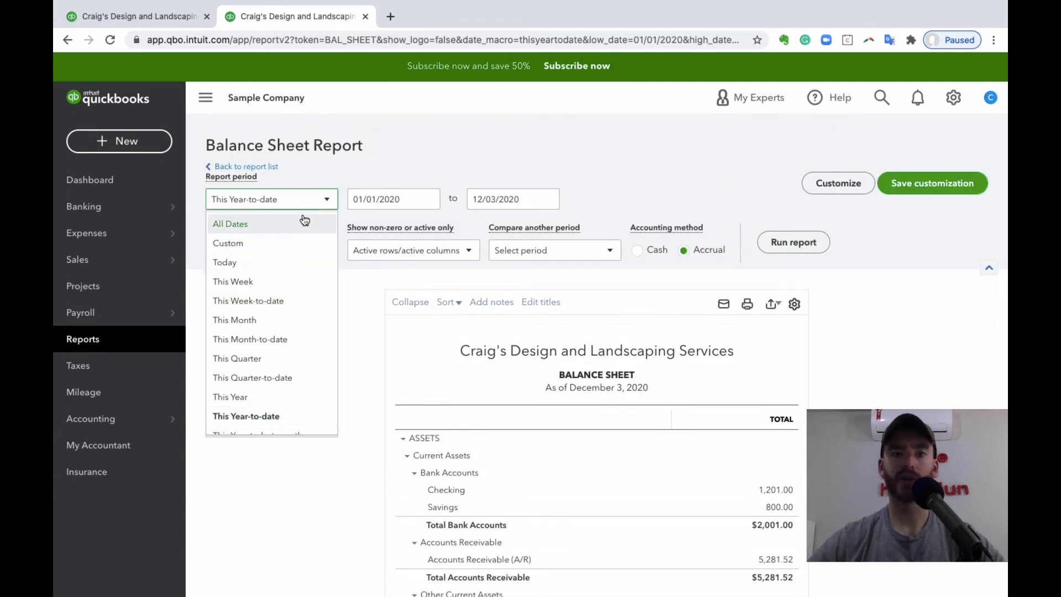
pyautogui.click(291, 260)
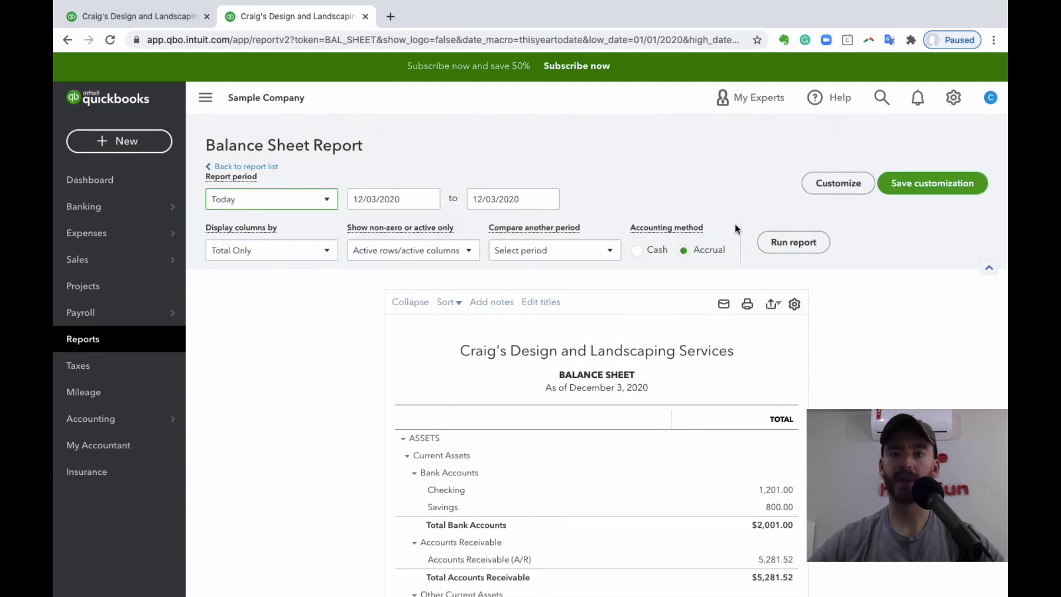
pyautogui.click(774, 243)
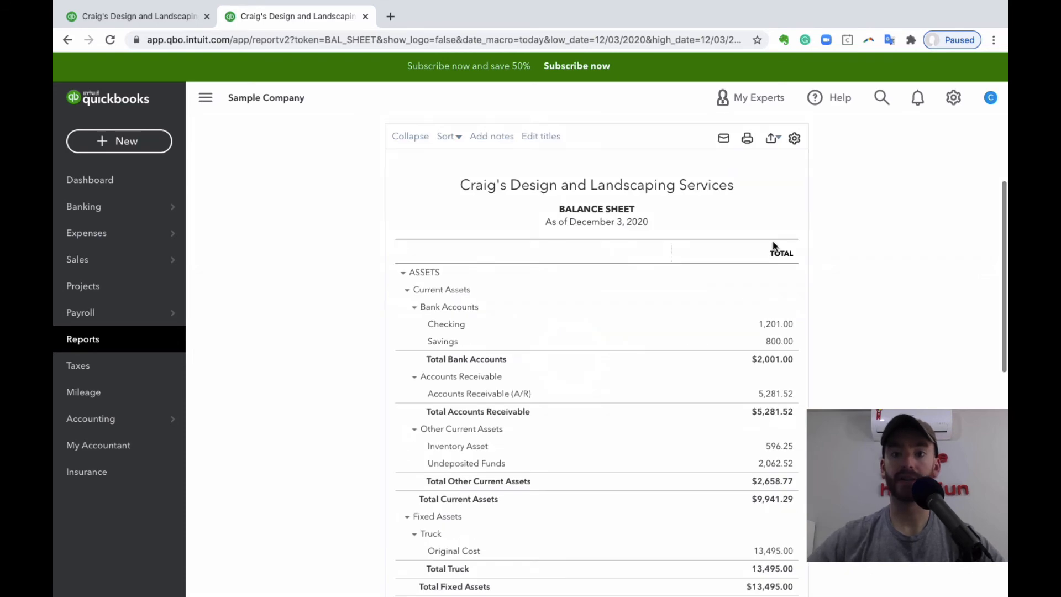
# - Set the Balance Sheet's report period to Last Month, run the report and review the assets
pyautogui.click(304, 201)
pyautogui.scroll(-3, 302, 279)
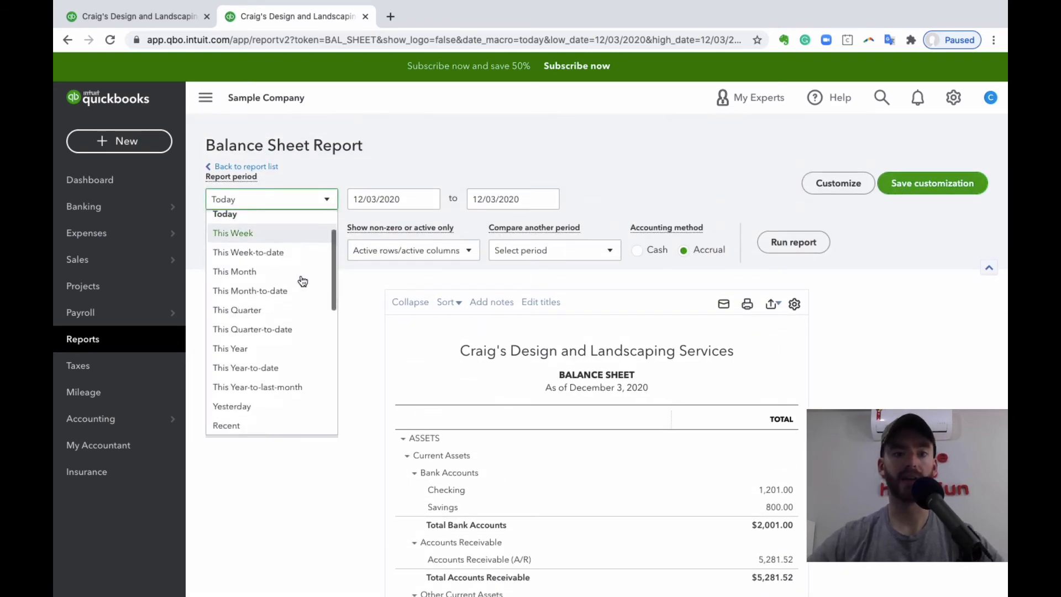
pyautogui.scroll(-3, 303, 293)
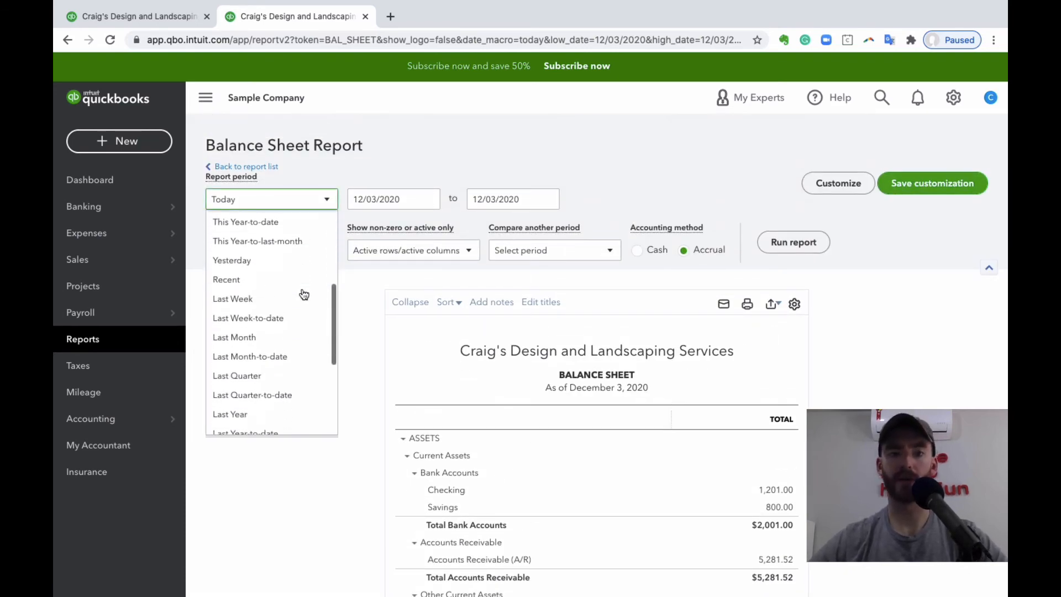
pyautogui.click(281, 336)
pyautogui.click(787, 238)
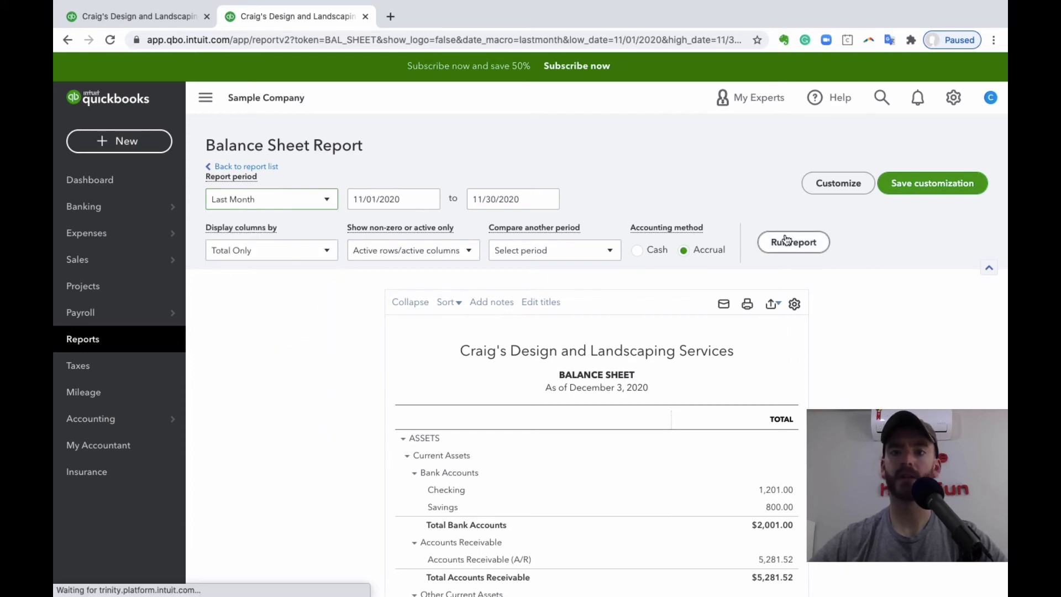
pyautogui.scroll(-3, 627, 191)
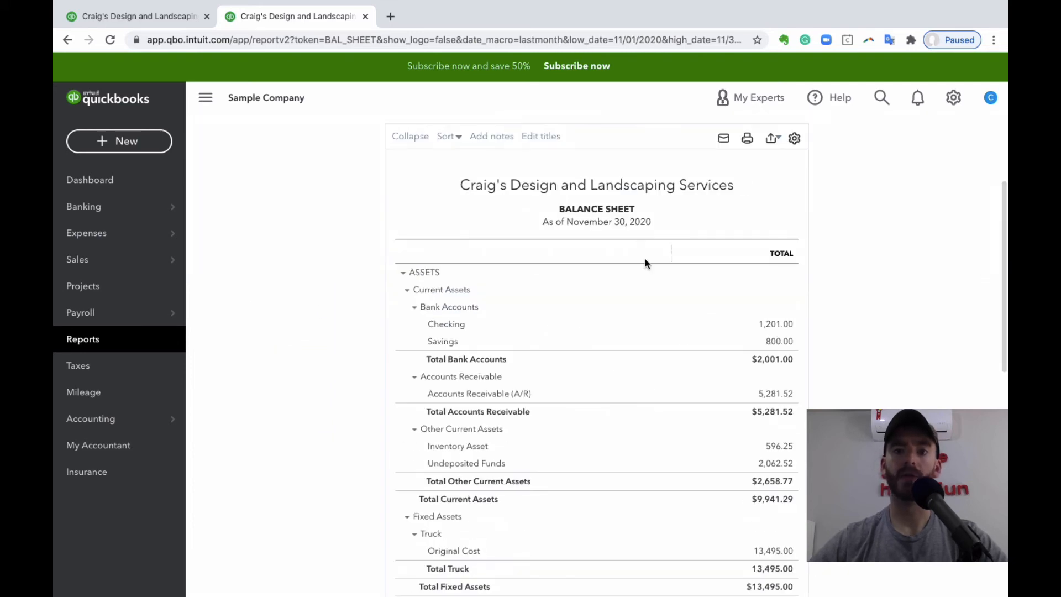
pyautogui.scroll(3, 627, 193)
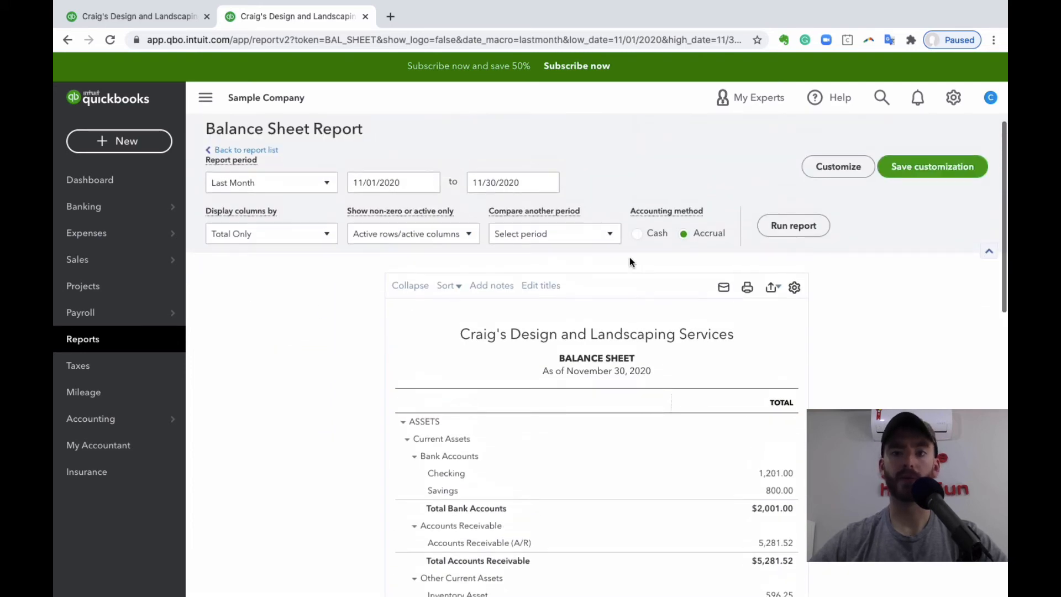
# - Compare the Balance Sheet with the previous year (PY) and run the report
pyautogui.click(566, 236)
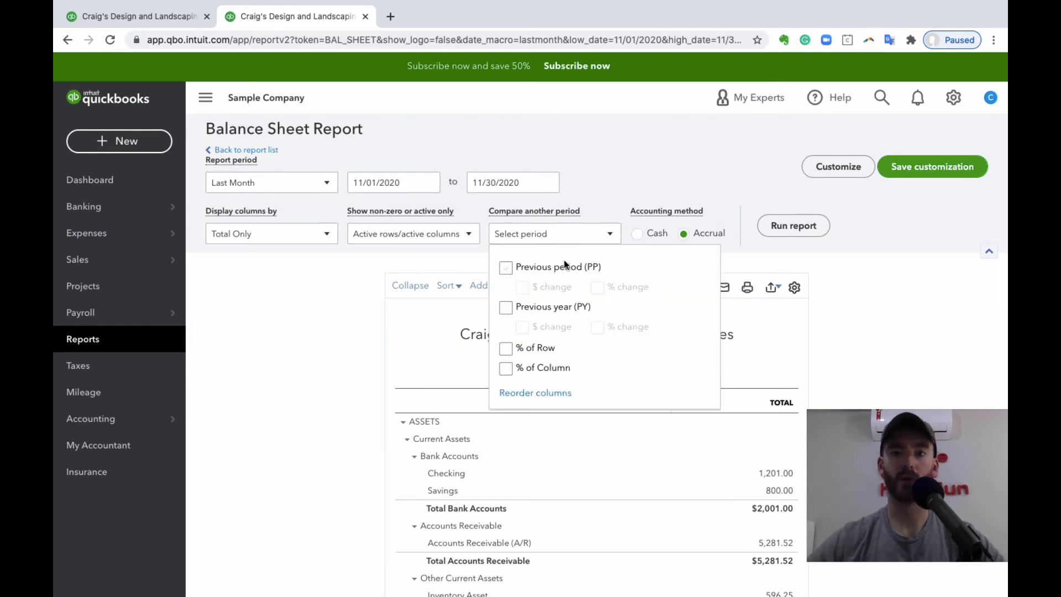
pyautogui.click(504, 307)
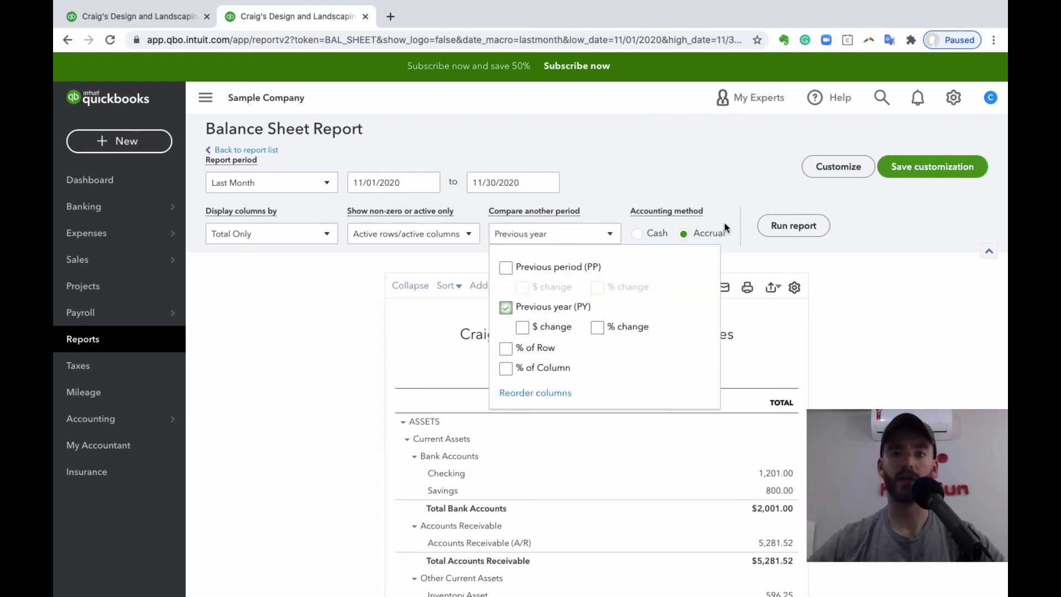
pyautogui.click(783, 226)
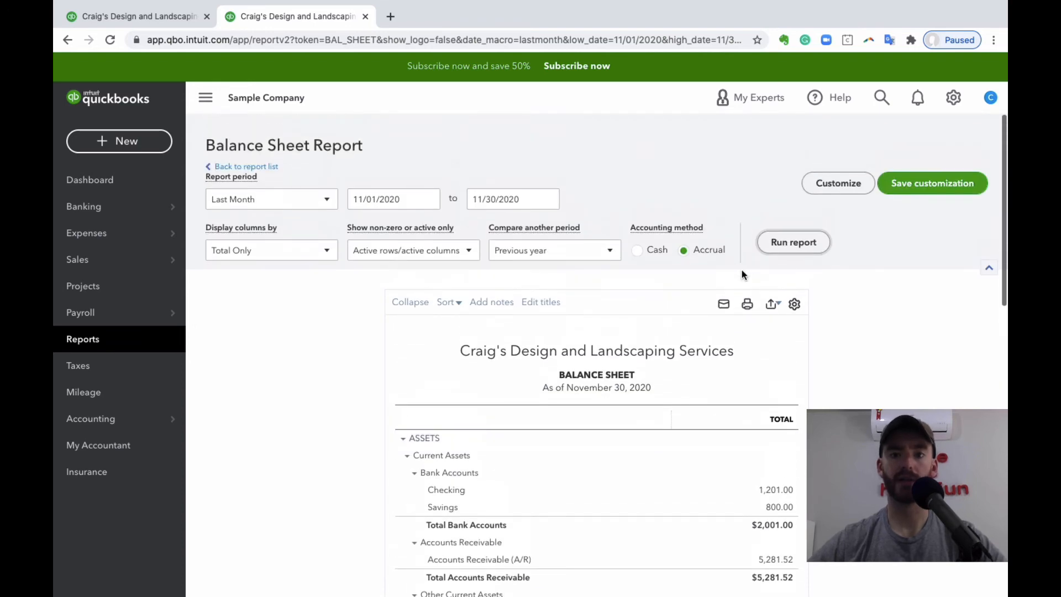
pyautogui.click(779, 250)
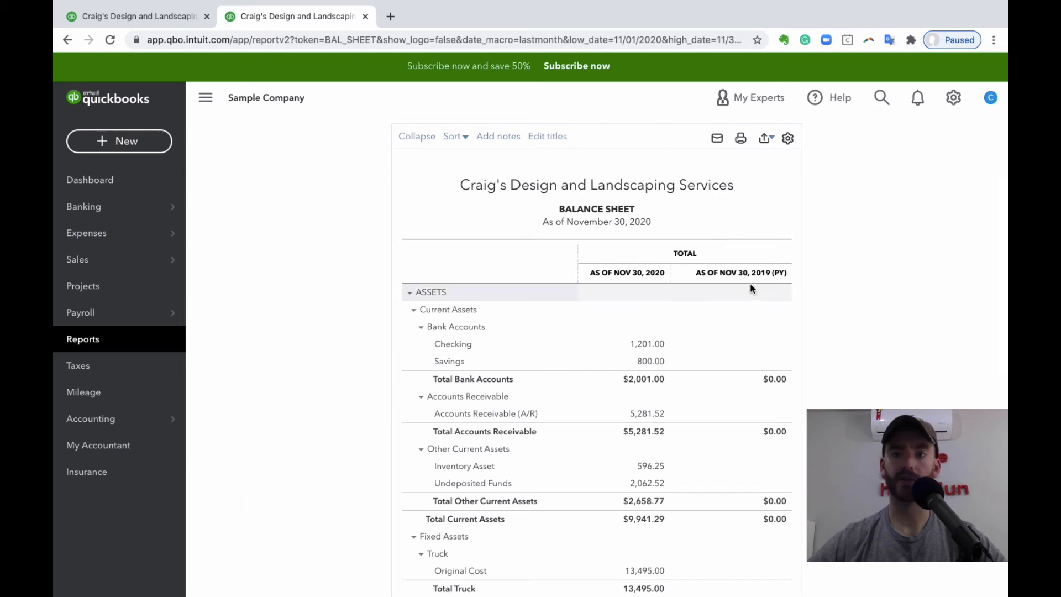
# - Add % change to the Balance Sheet's previous-year comparison and run the report
pyautogui.scroll(3, 790, 253)
pyautogui.click(601, 248)
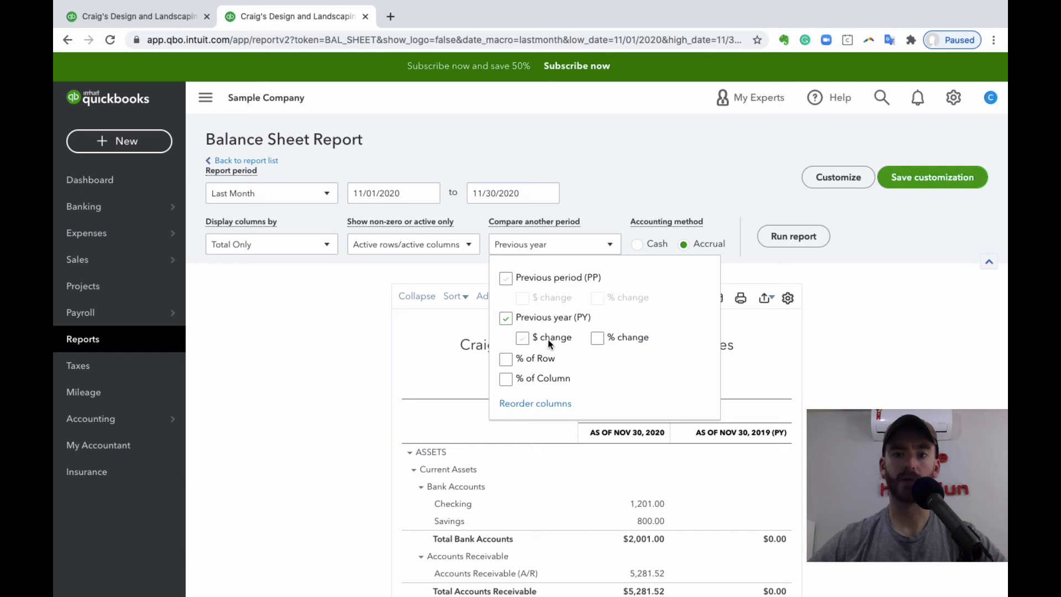
pyautogui.click(597, 337)
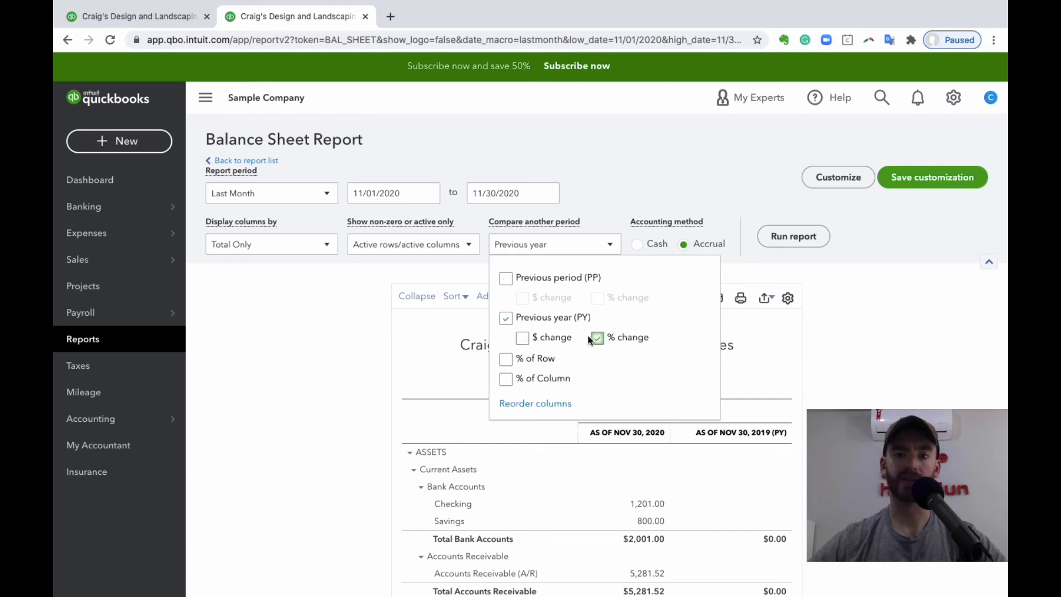
pyautogui.click(791, 245)
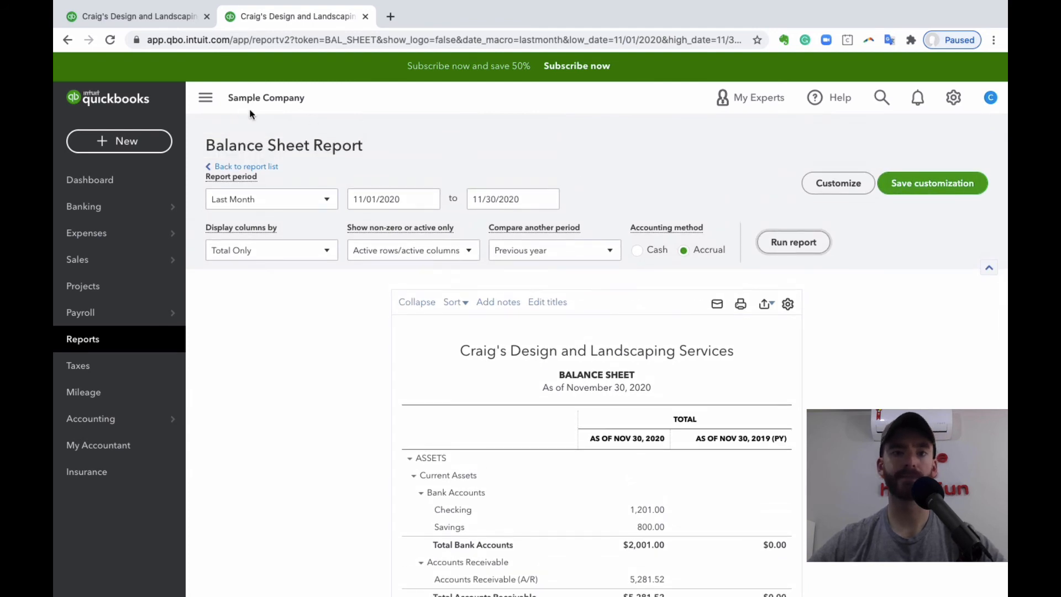
# - Return to the report list, view the management reports and custom reports, and go back to the standard reports
pyautogui.click(267, 167)
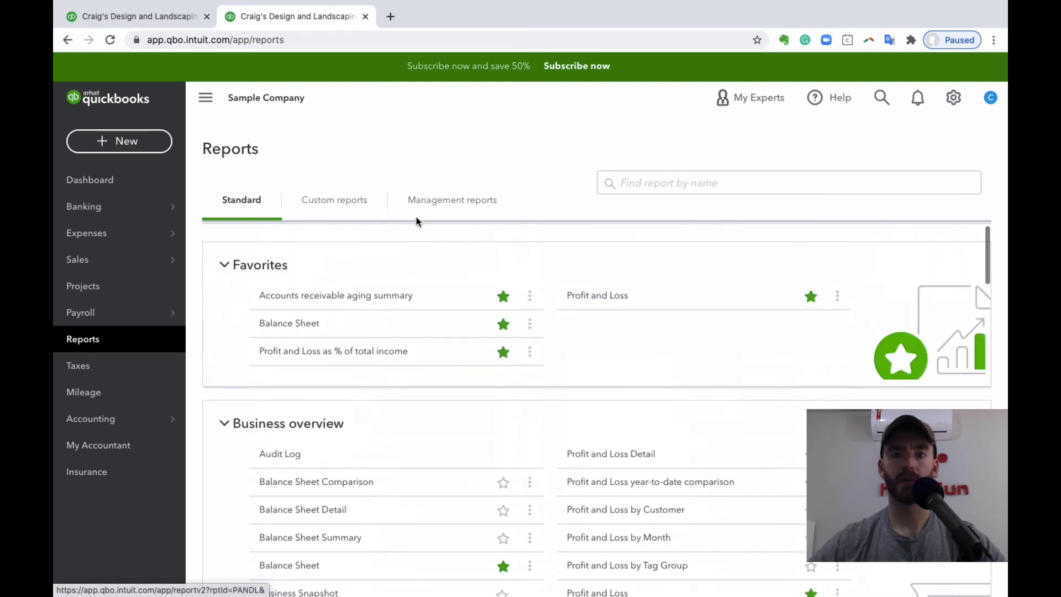
pyautogui.click(453, 200)
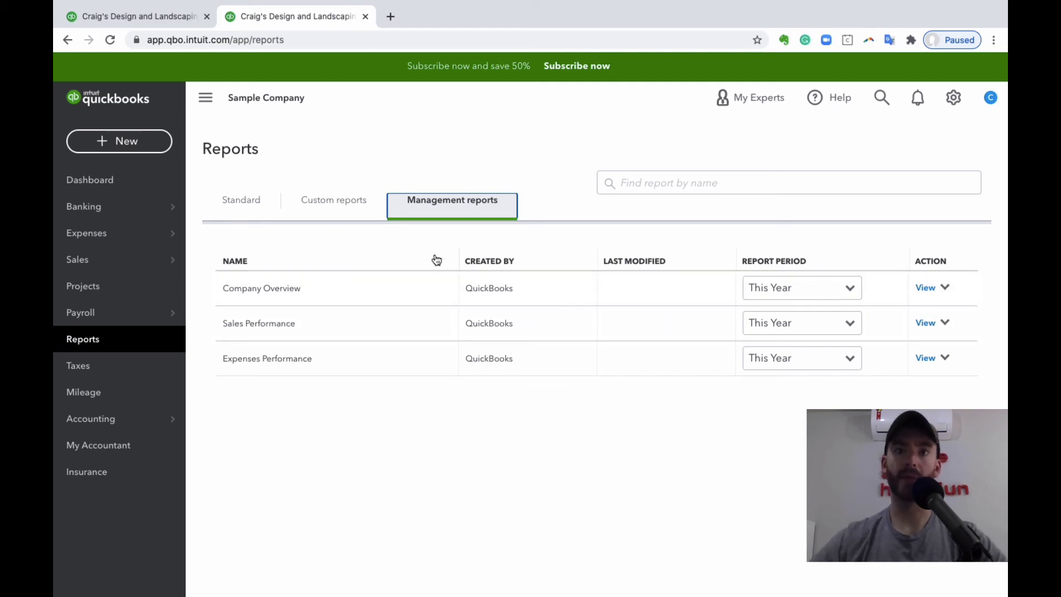
pyautogui.click(335, 209)
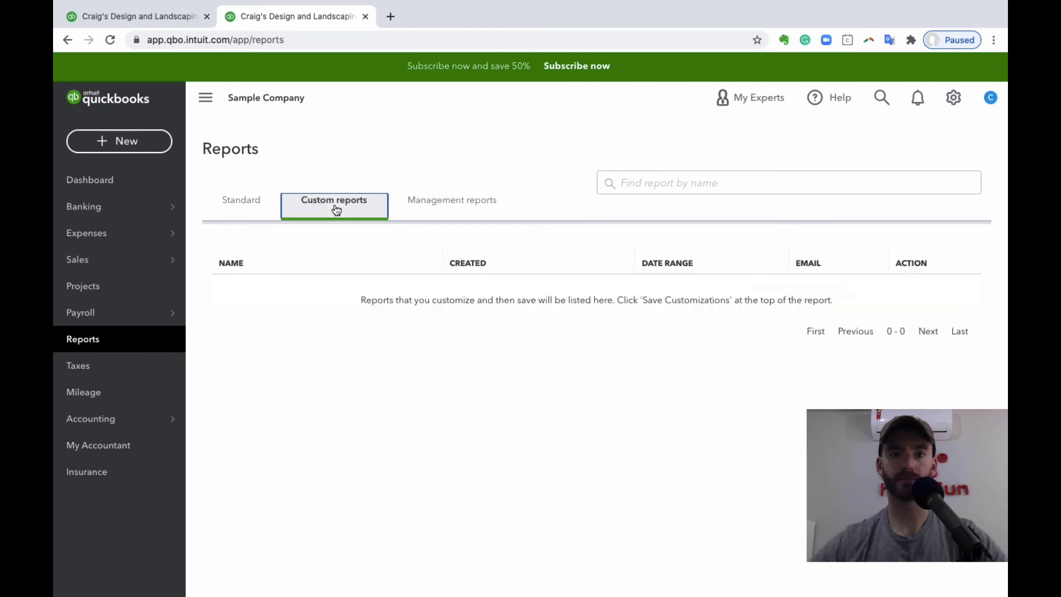
pyautogui.click(268, 209)
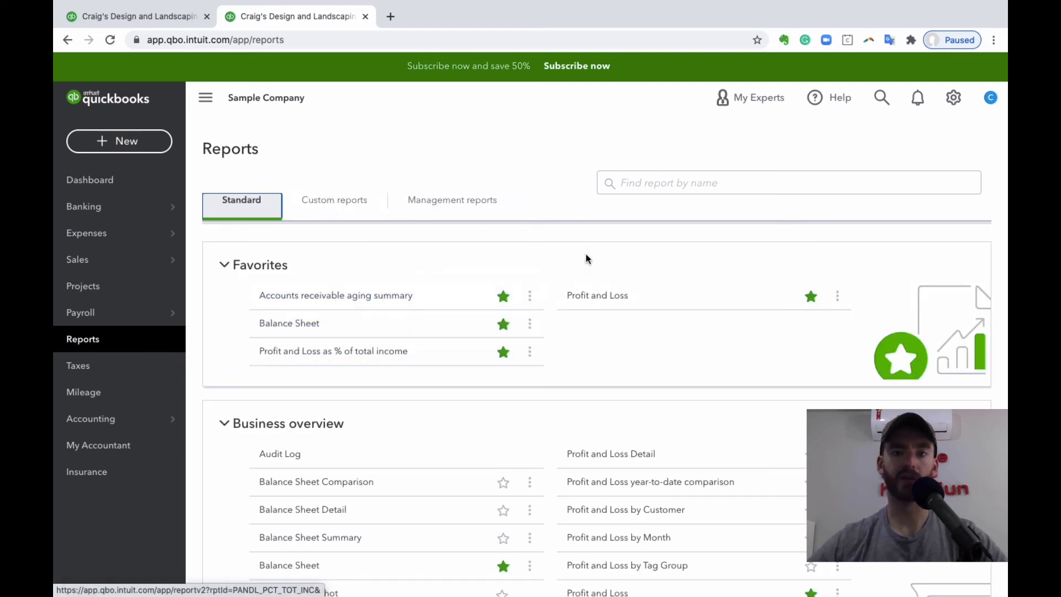
# - Open the favorite Profit and Loss report and set its report period to Last Month
pyautogui.click(599, 296)
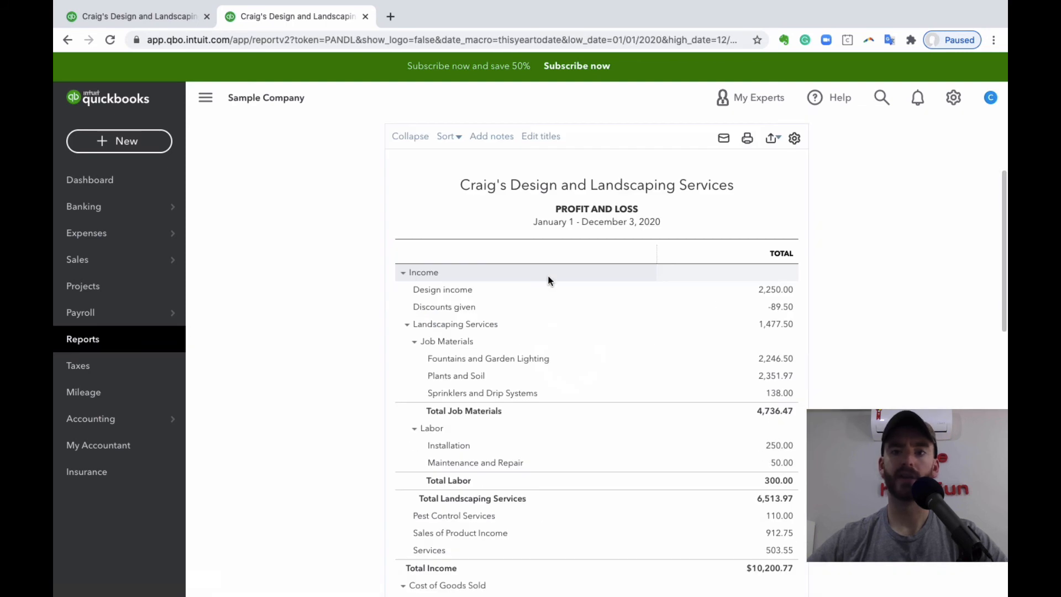
pyautogui.click(296, 200)
pyautogui.scroll(-2, 277, 326)
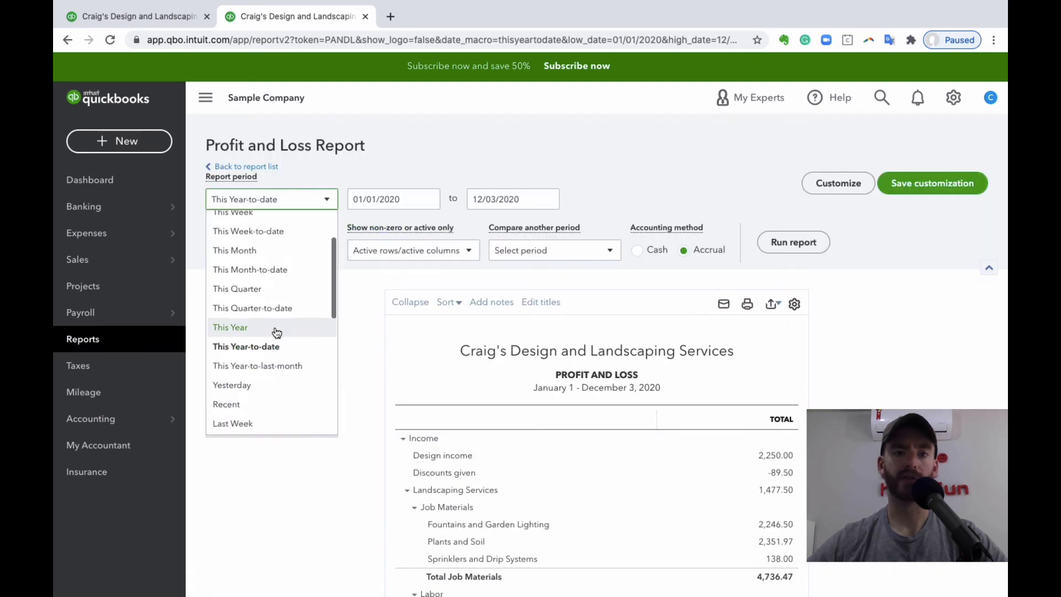
pyautogui.scroll(-3, 276, 326)
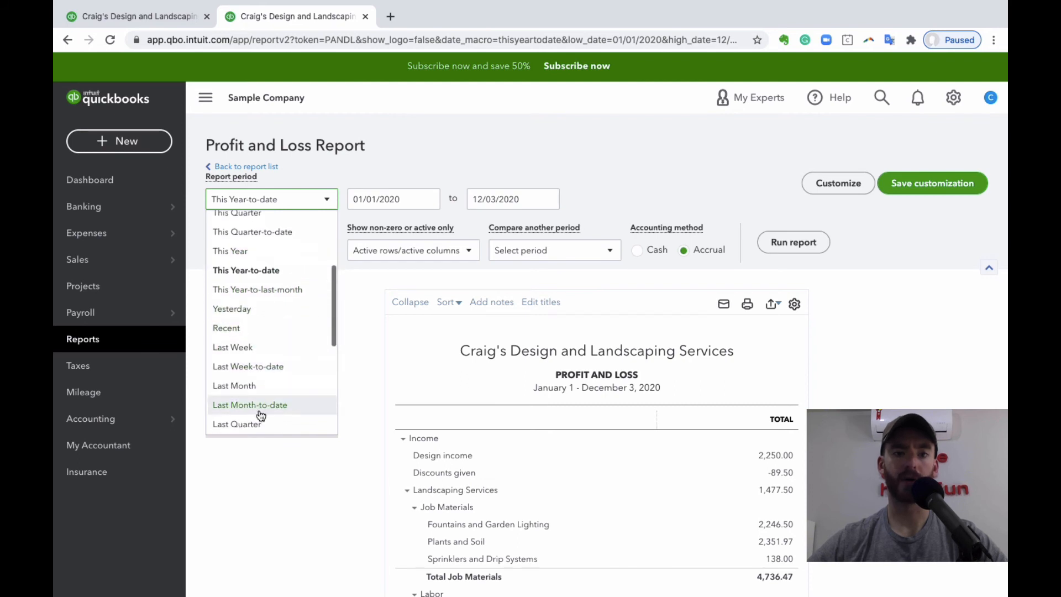
pyautogui.click(279, 383)
# - Switch the Profit and Loss to Cash accounting, compare it with the previous year (PY) including $ change, and run the report
pyautogui.click(639, 248)
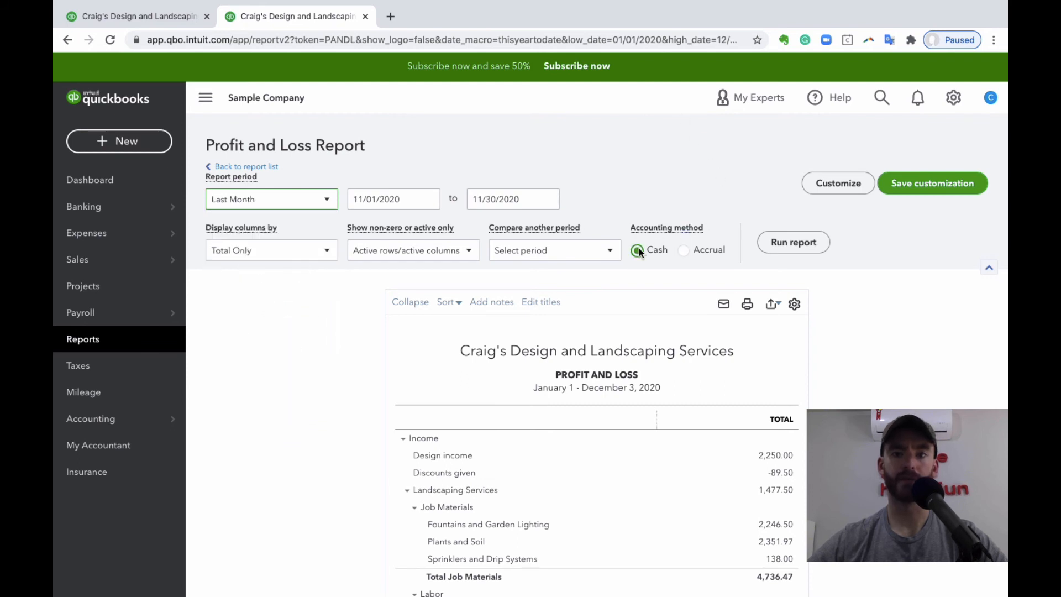
pyautogui.click(562, 257)
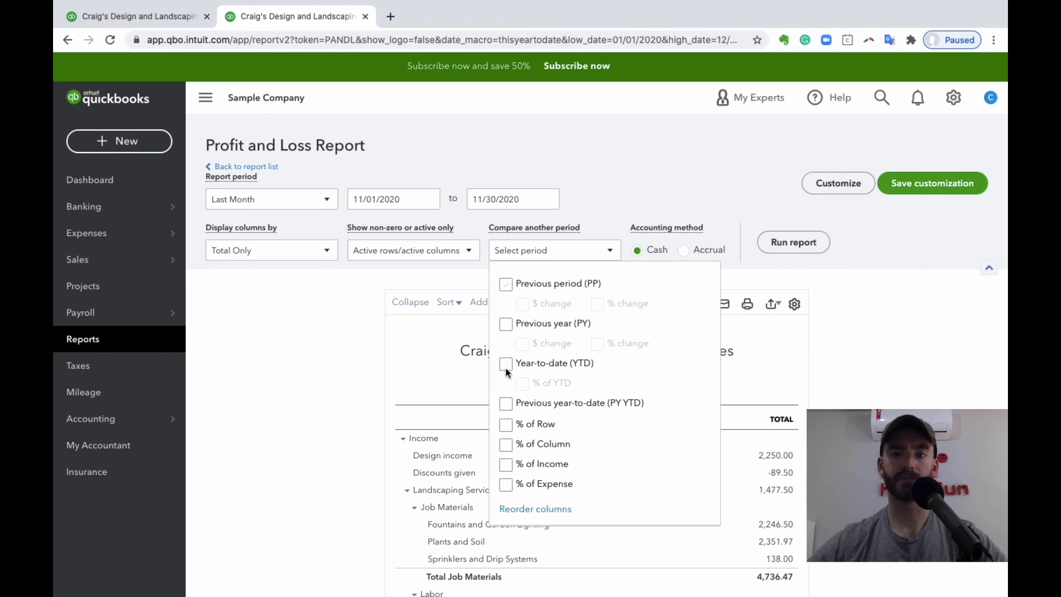
pyautogui.click(522, 344)
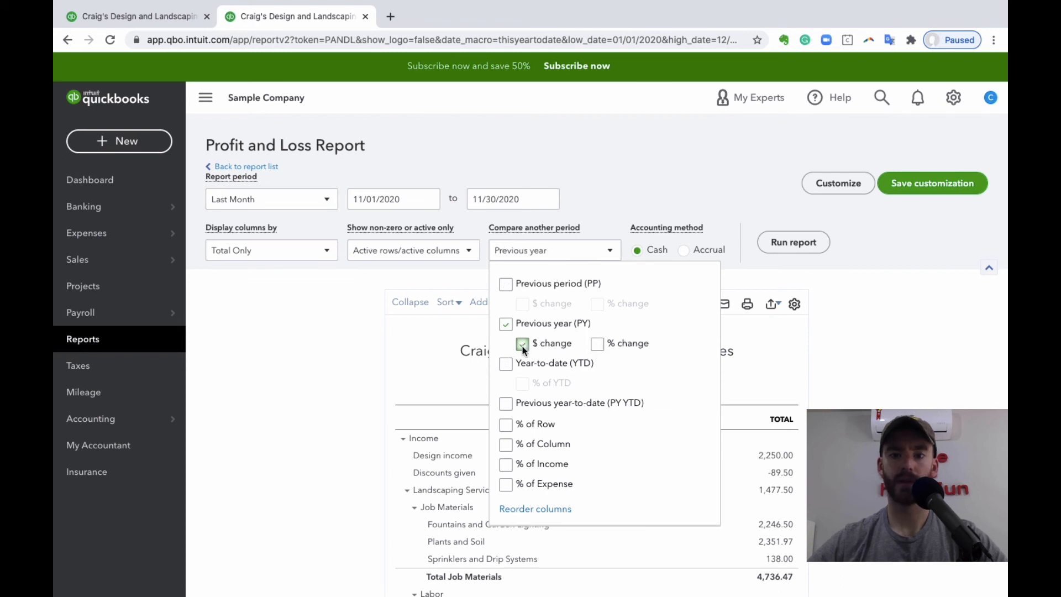
pyautogui.click(794, 242)
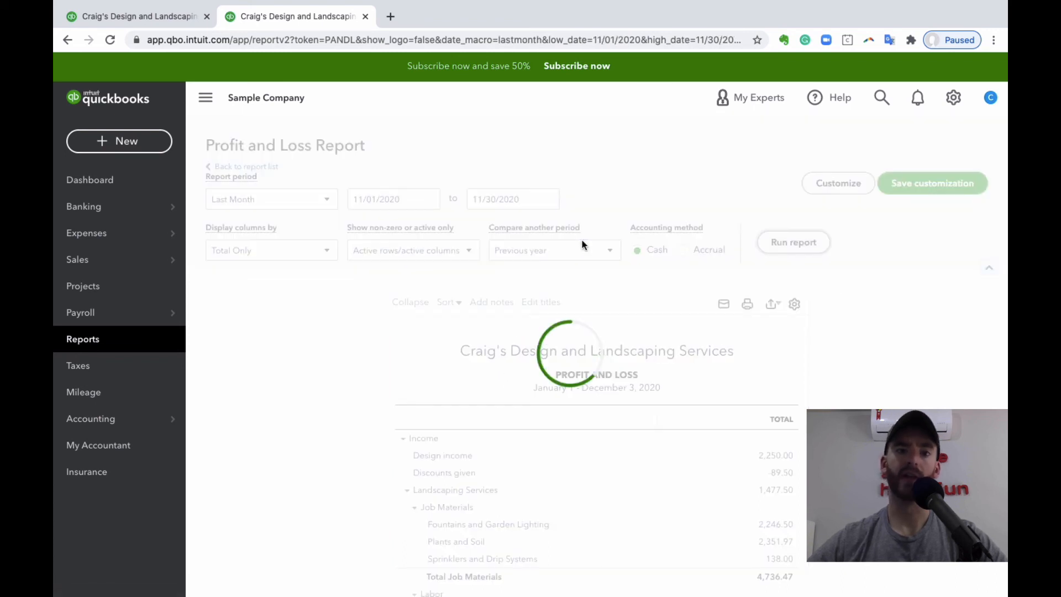
pyautogui.scroll(-3, 582, 240)
pyautogui.scroll(1, 556, 336)
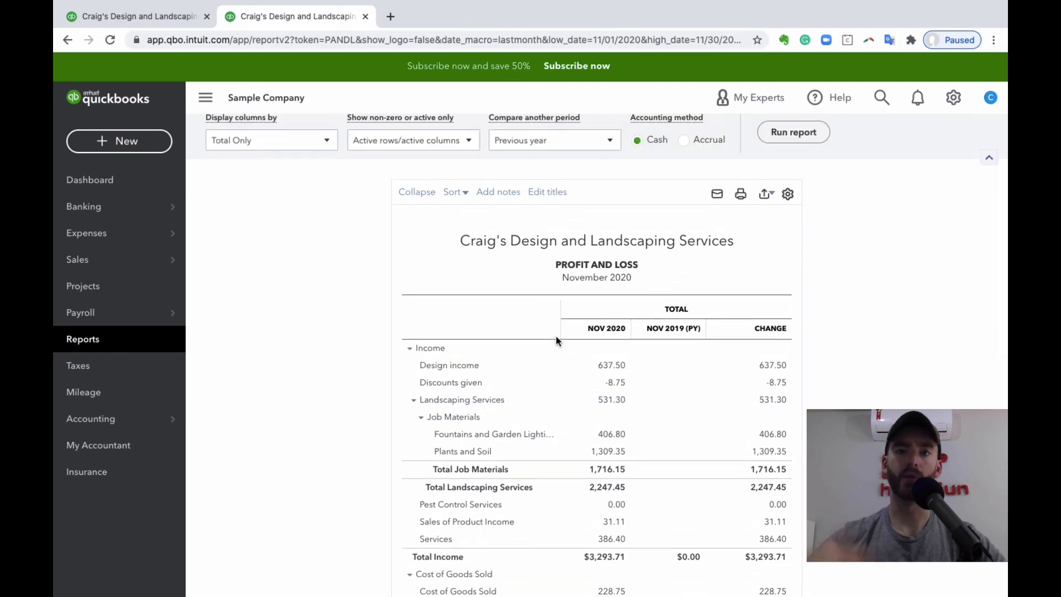
pyautogui.scroll(2, 555, 336)
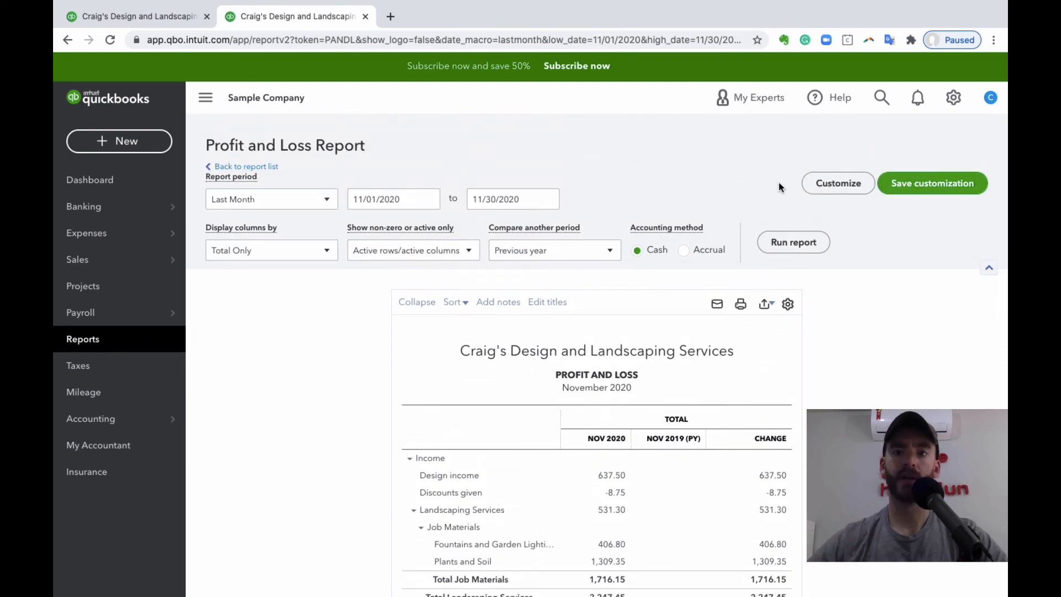
# - Review the report's customization options, and save it as a custom report named Profit and Loss to LY
pyautogui.click(829, 193)
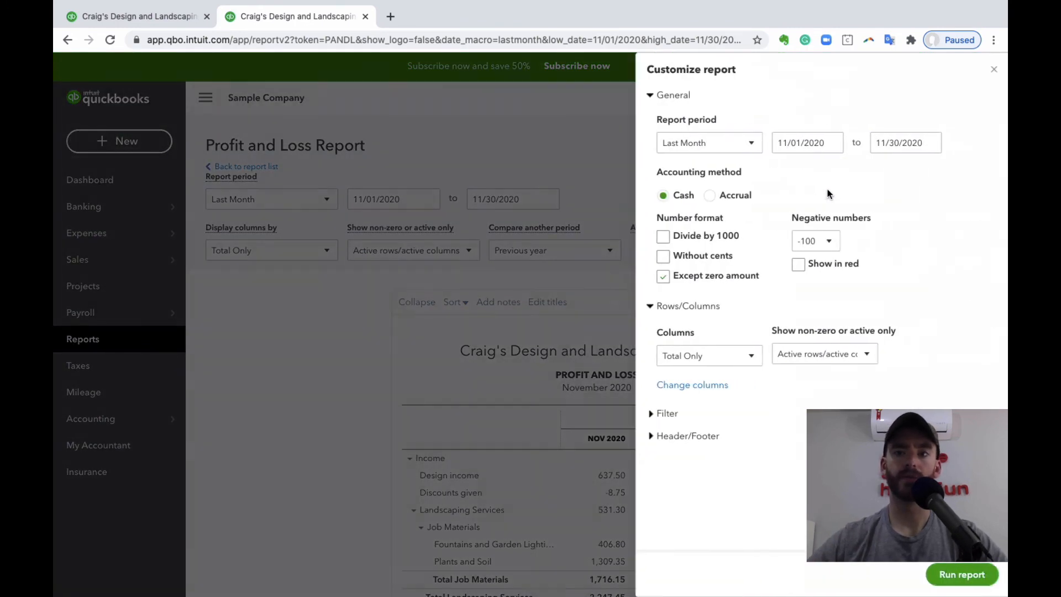
pyautogui.click(992, 70)
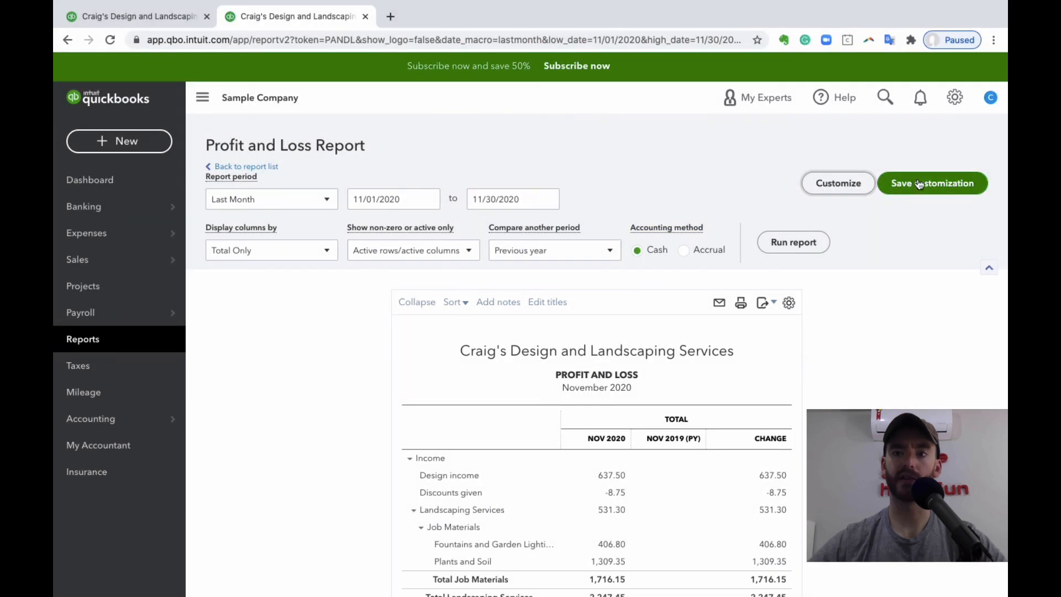
pyautogui.click(918, 184)
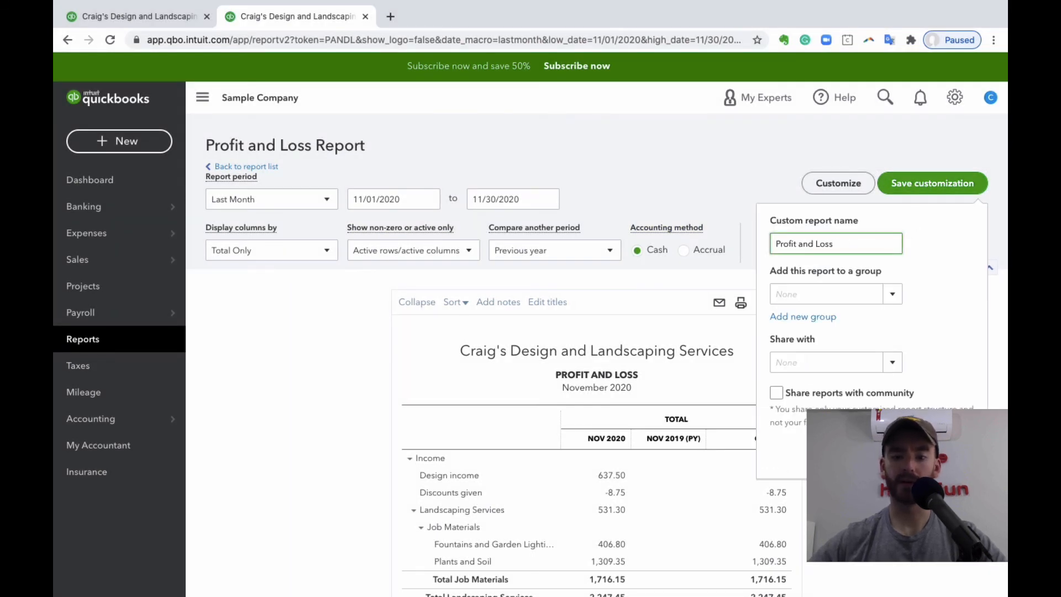
pyautogui.write('to LY')
pyautogui.click(884, 294)
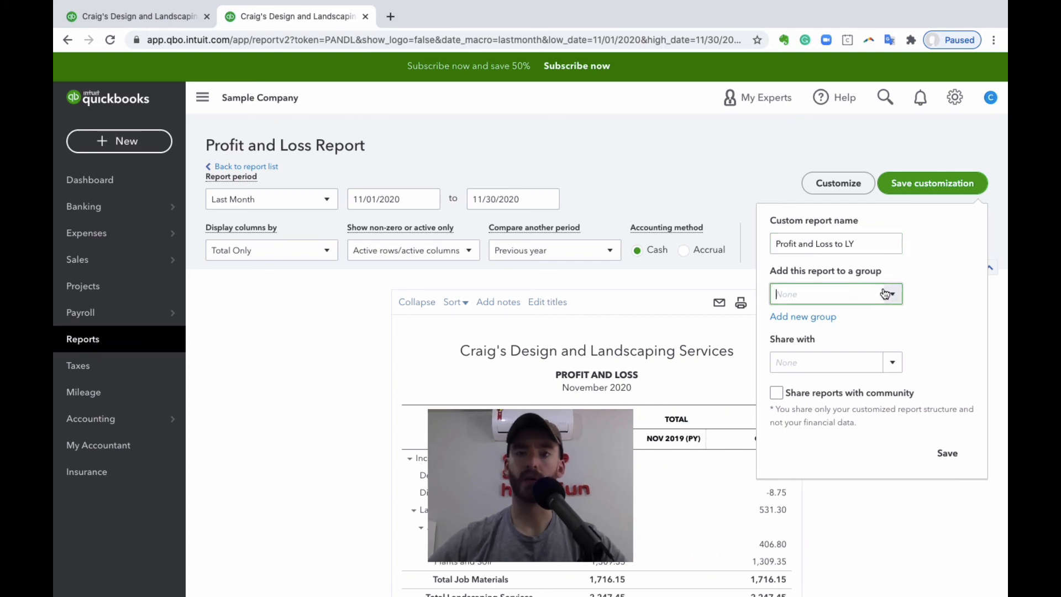
pyautogui.click(958, 457)
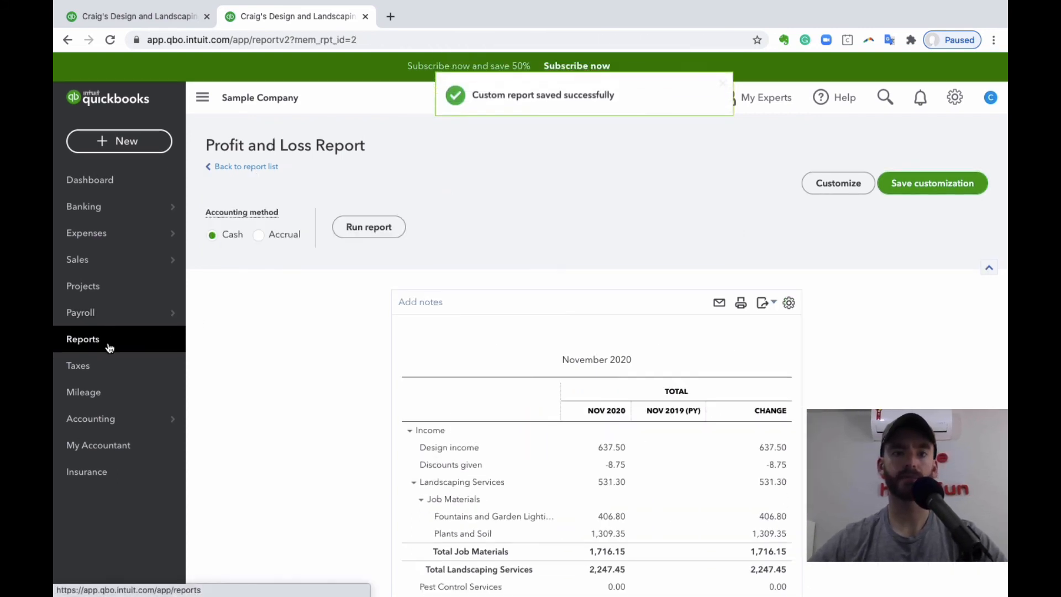
# - View the saved custom reports in the report list, and open the Statement of Cash Flows from the standard reports
pyautogui.click(113, 338)
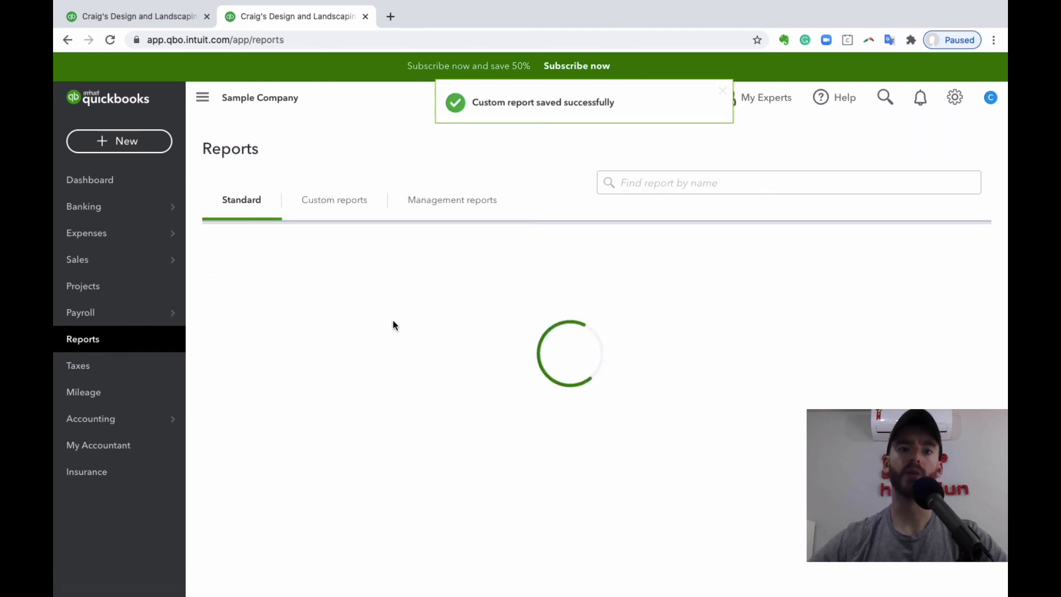
pyautogui.click(354, 207)
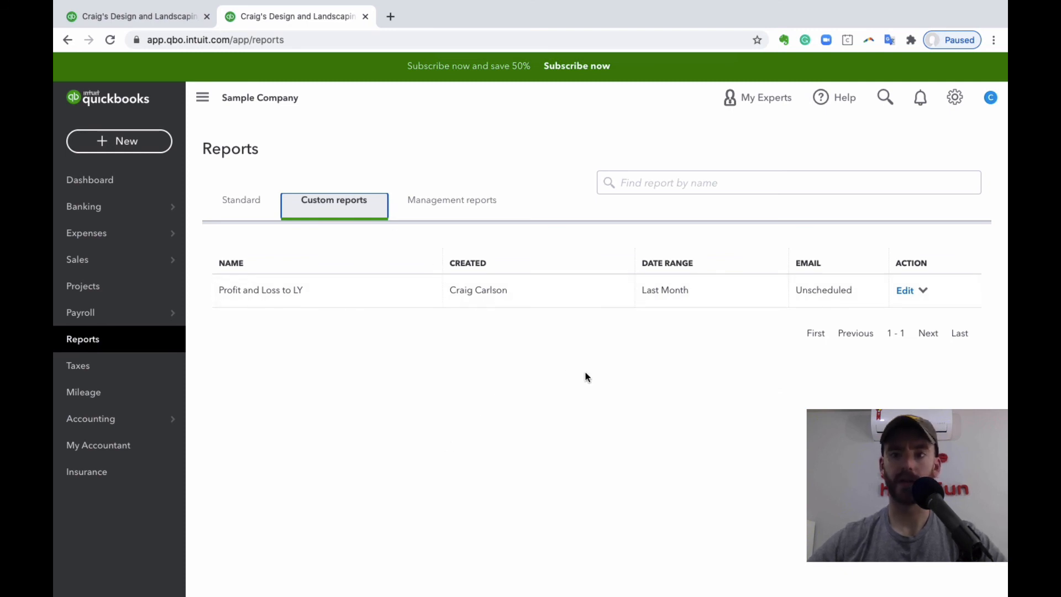
pyautogui.click(242, 204)
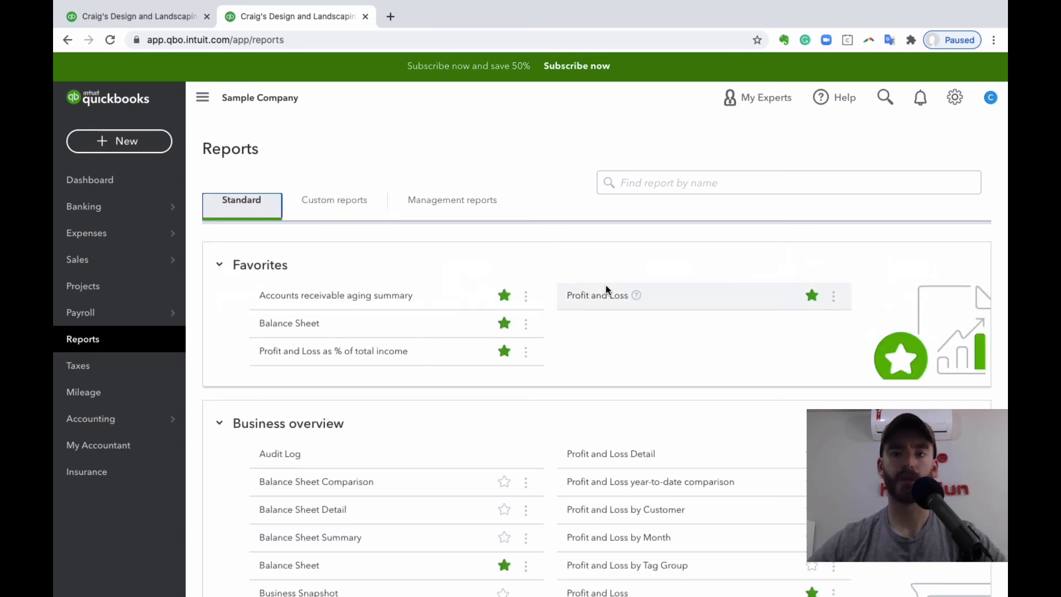
pyautogui.scroll(-4, 606, 288)
pyautogui.scroll(-1, 657, 395)
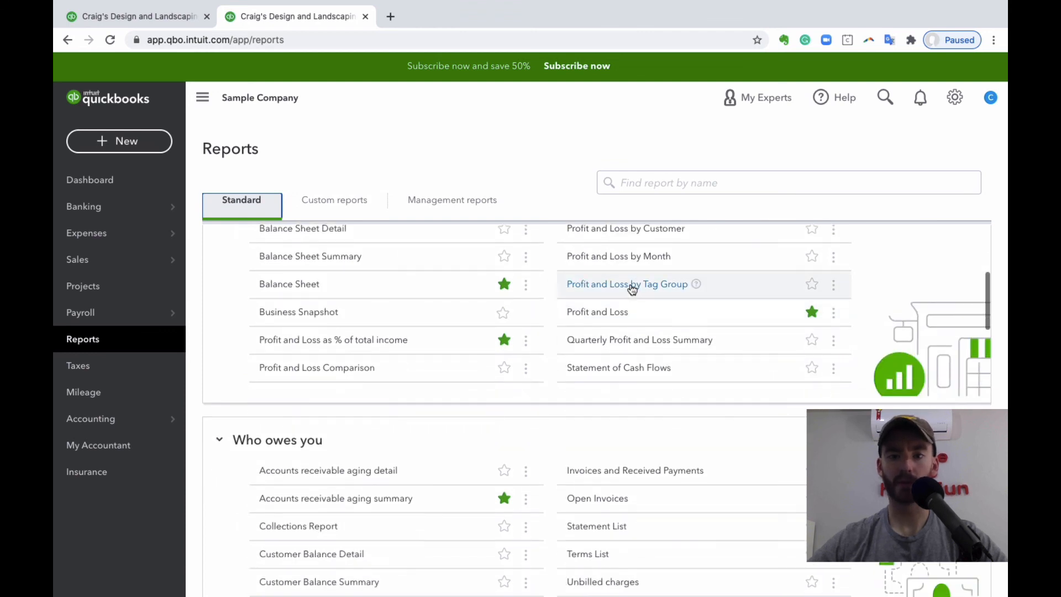
pyautogui.click(652, 368)
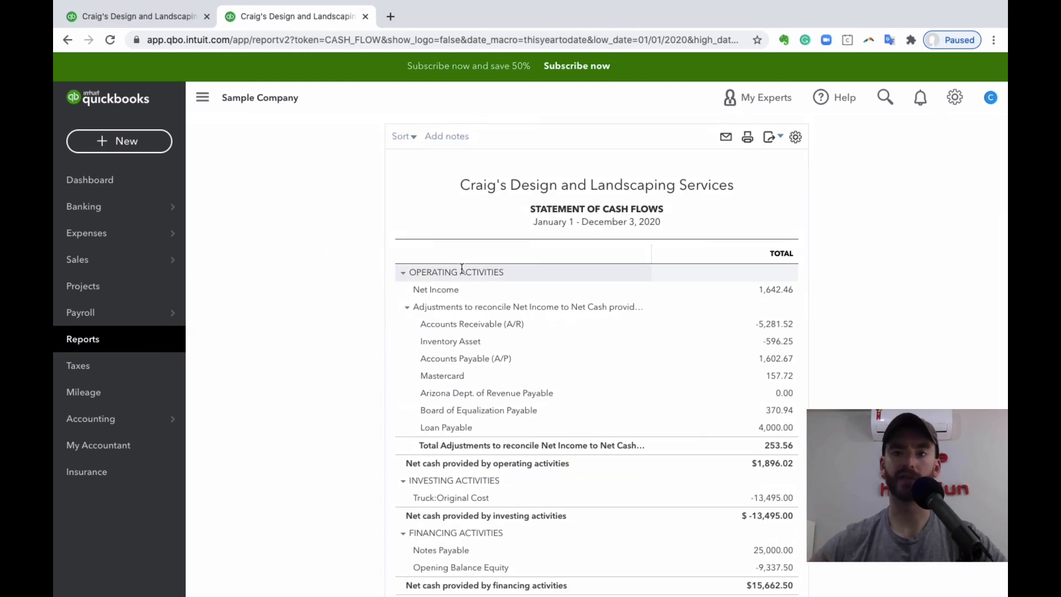
# - Set the Statement of Cash Flows report period to Last Month and run the report
pyautogui.click(285, 193)
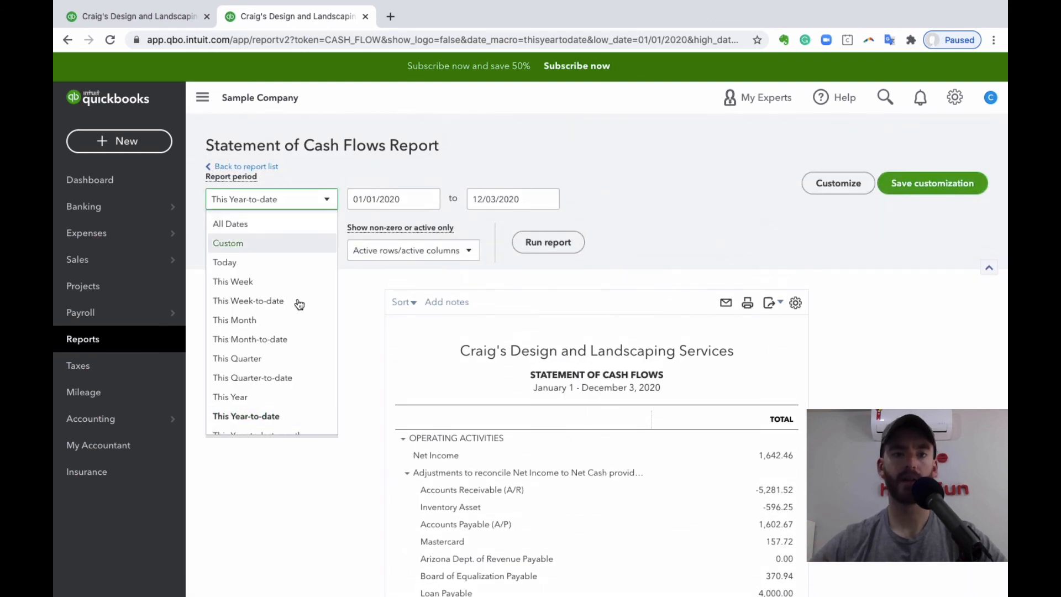
pyautogui.scroll(-5, 296, 308)
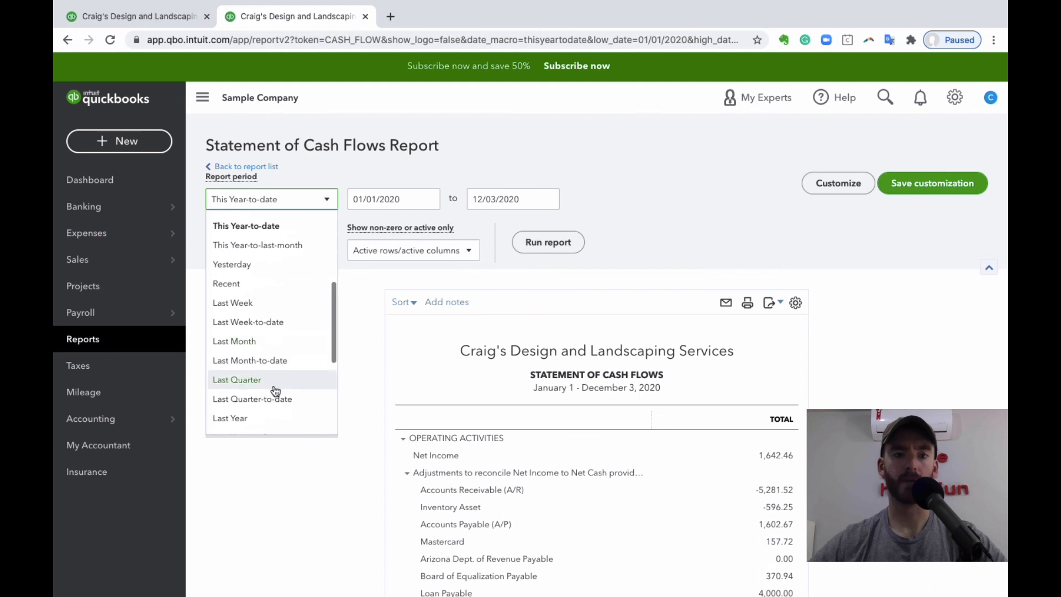
pyautogui.scroll(-1, 277, 386)
pyautogui.scroll(5, 277, 346)
pyautogui.scroll(-4, 281, 325)
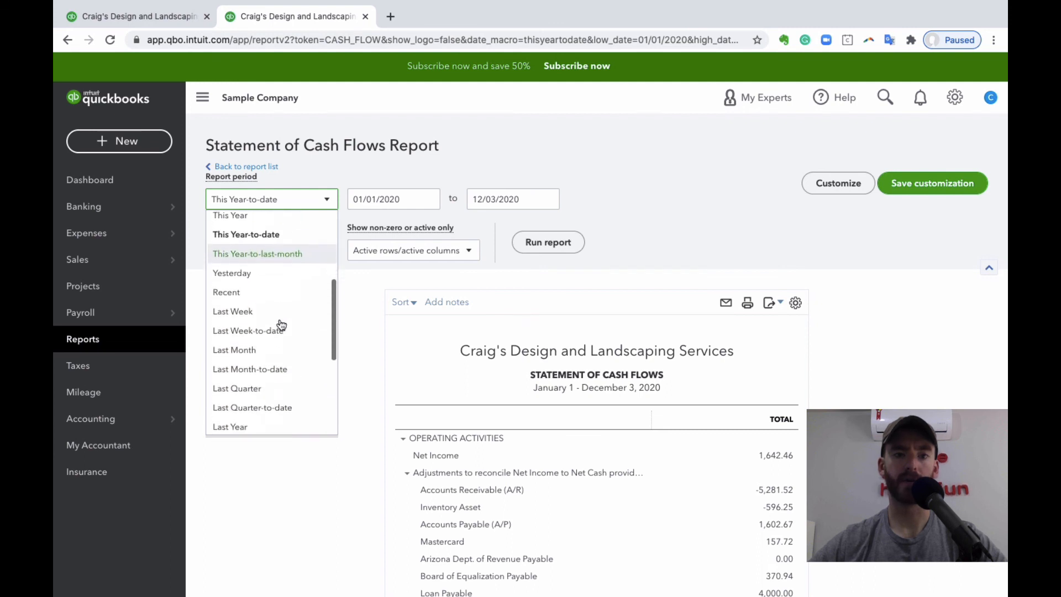
pyautogui.click(281, 271)
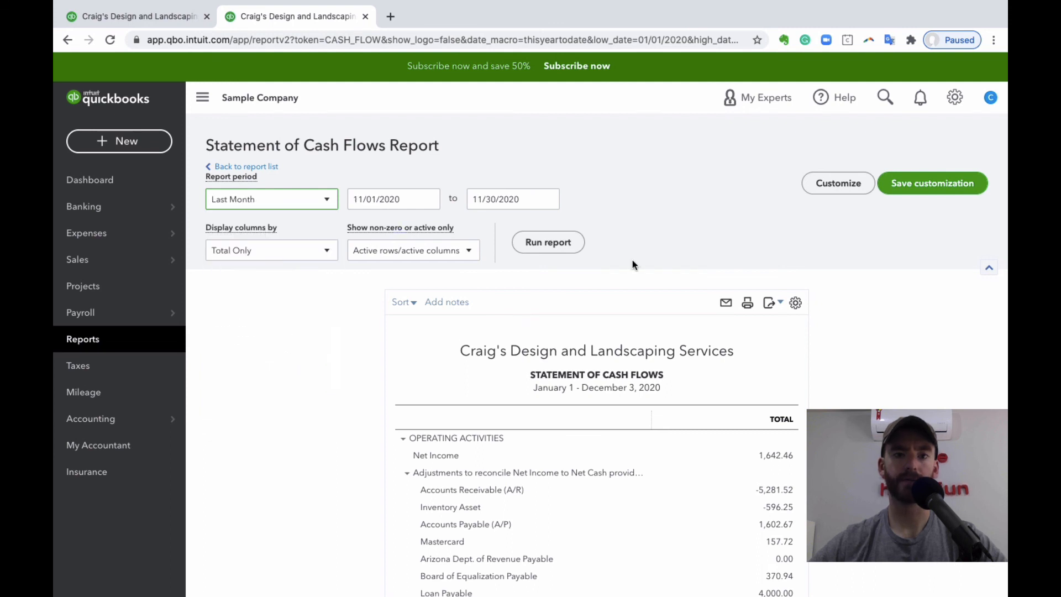
pyautogui.click(543, 236)
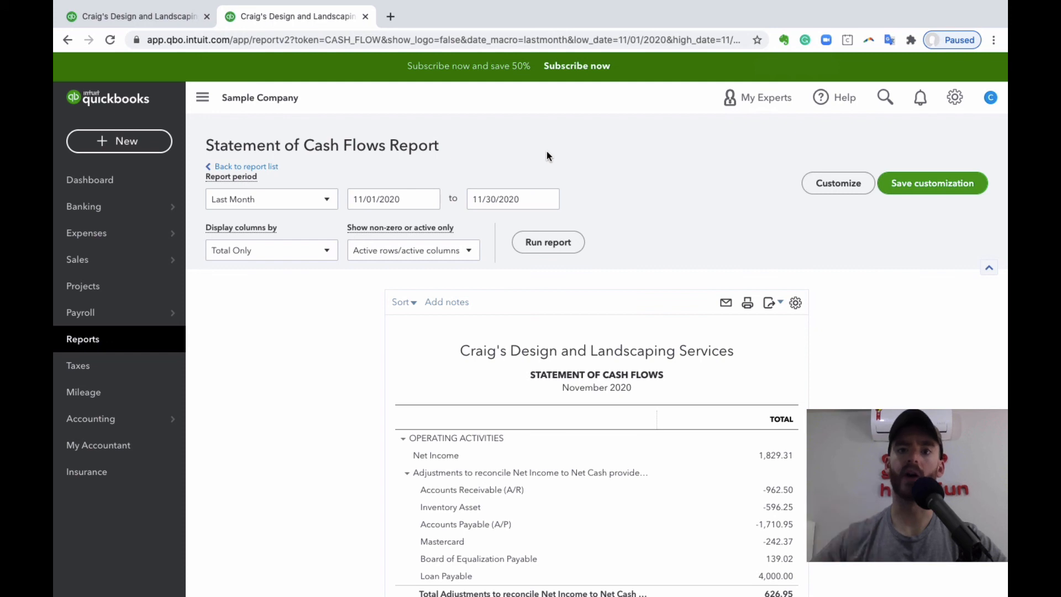
pyautogui.click(392, 16)
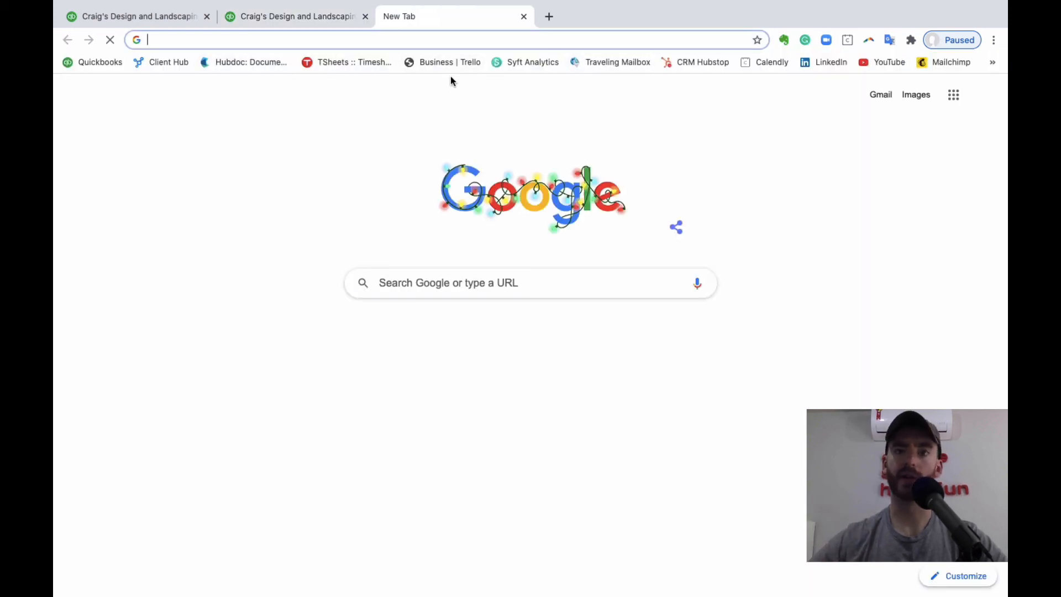
pyautogui.click(299, 16)
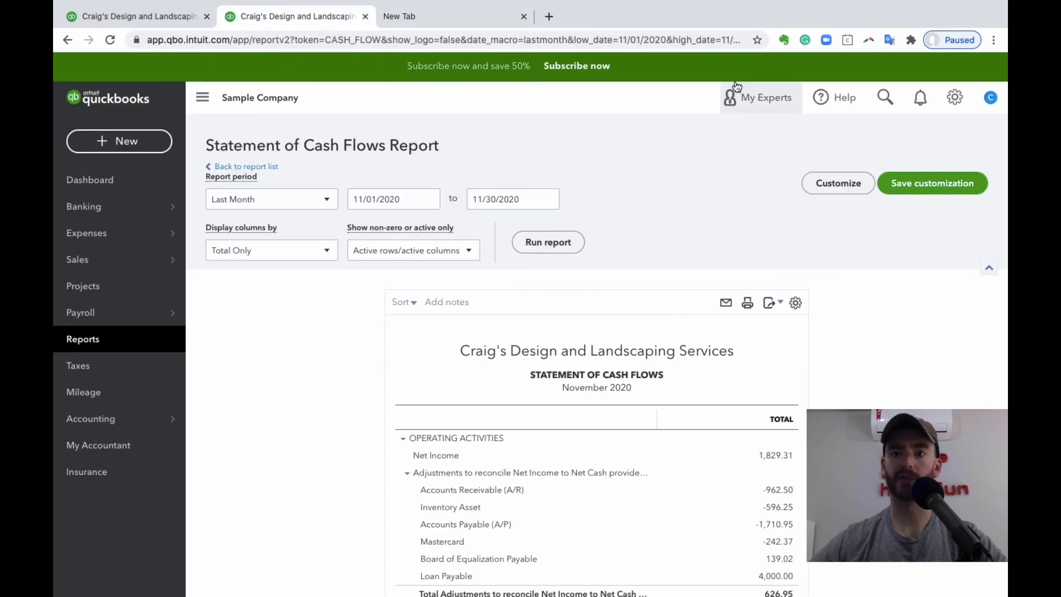
# - View the available export formats for the Statement of Cash Flows report without exporting it
pyautogui.scroll(-1, 751, 119)
pyautogui.scroll(1, 743, 173)
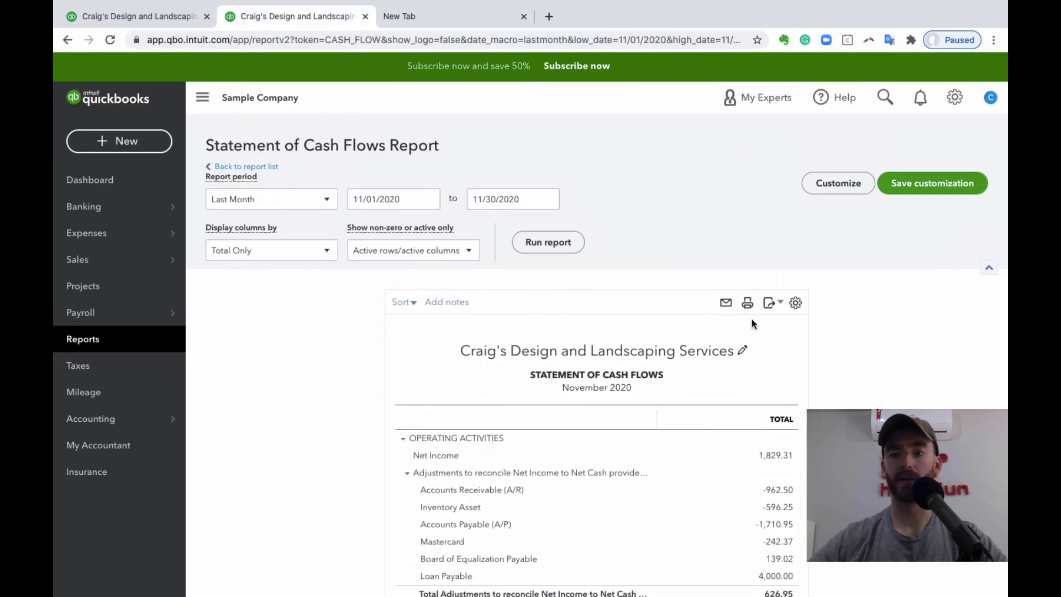
pyautogui.click(774, 310)
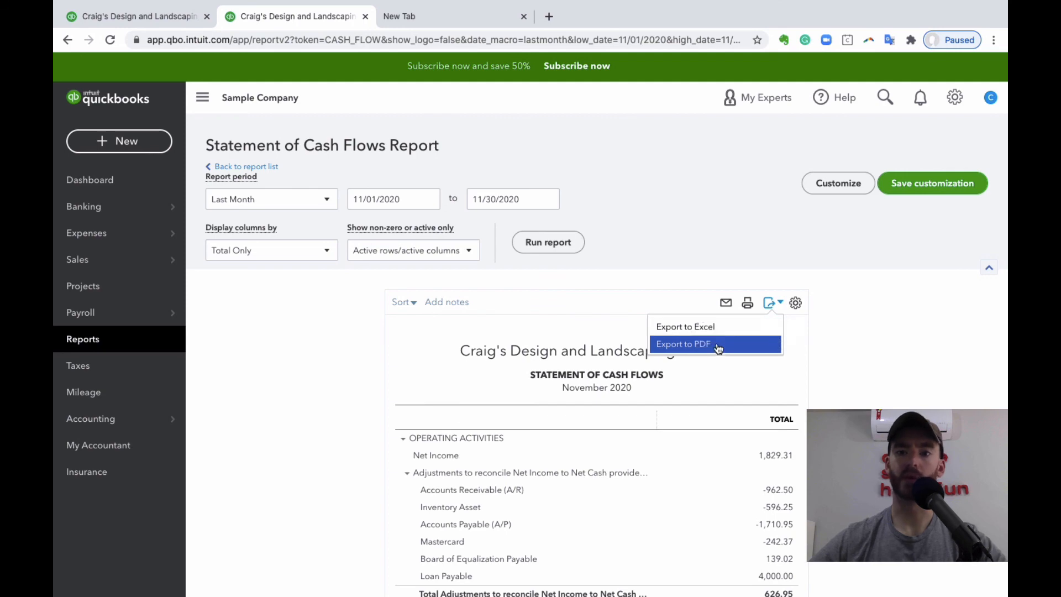
pyautogui.click(781, 255)
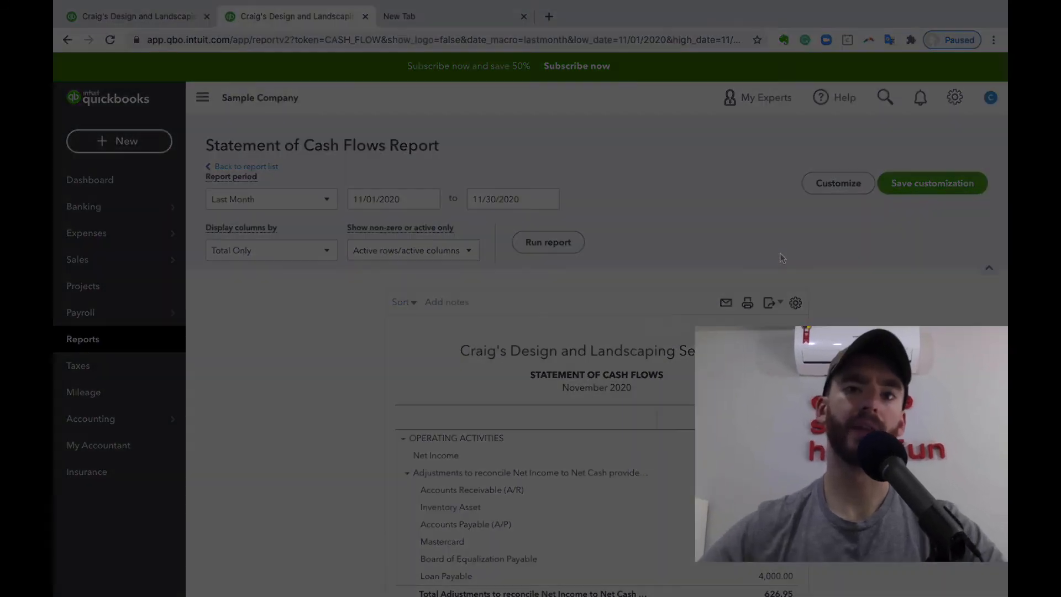